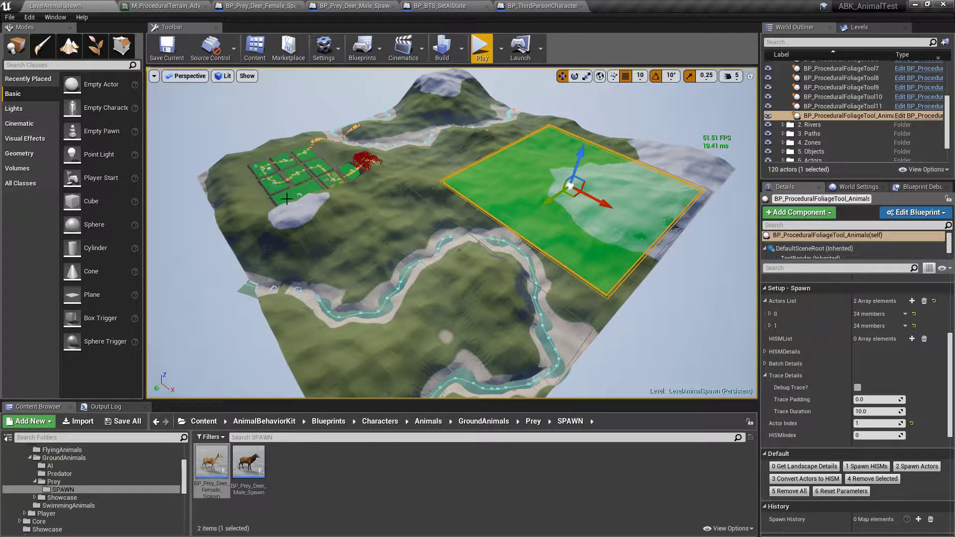
- Inspect the whole landscape and the animal spawn area in the top orthographic view, then return to the perspective view
click(187, 76)
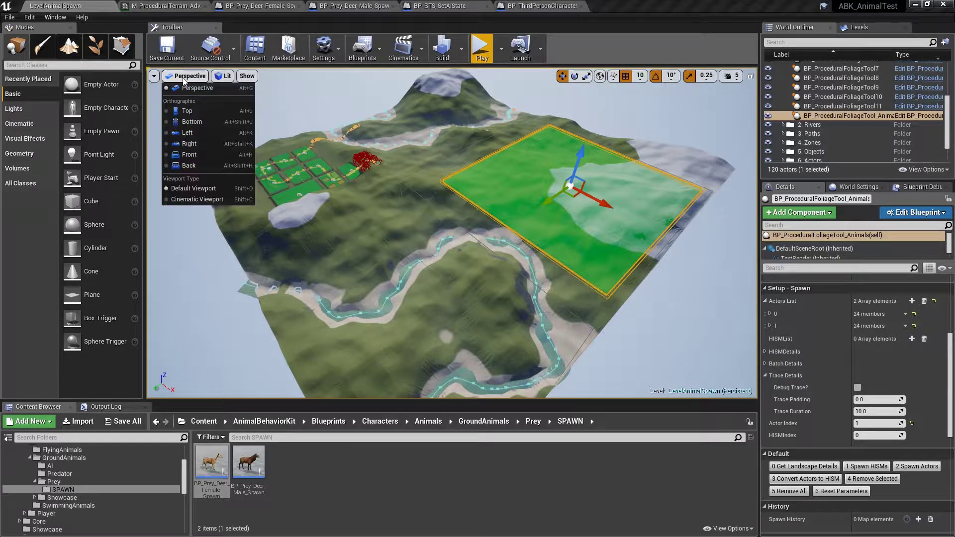
click(192, 110)
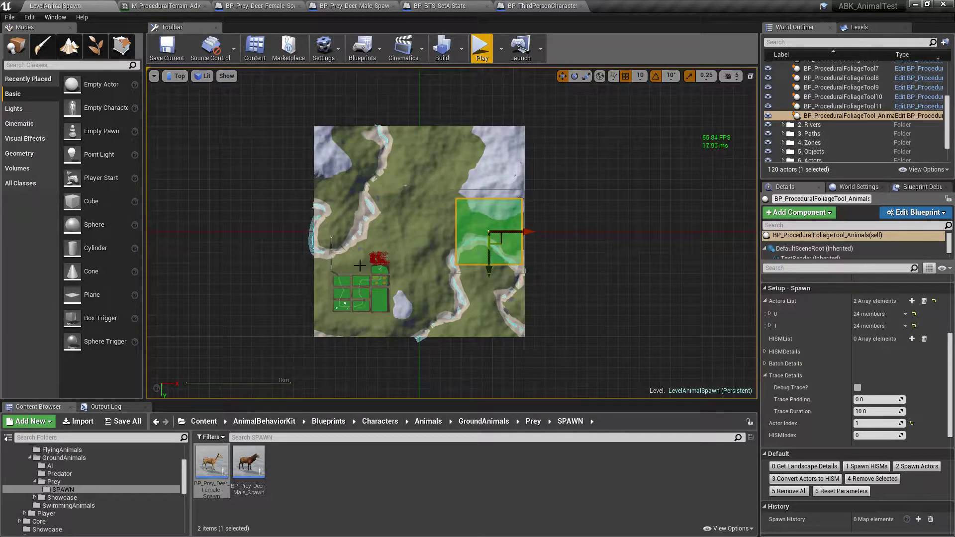
scroll(415, 194, up, 2)
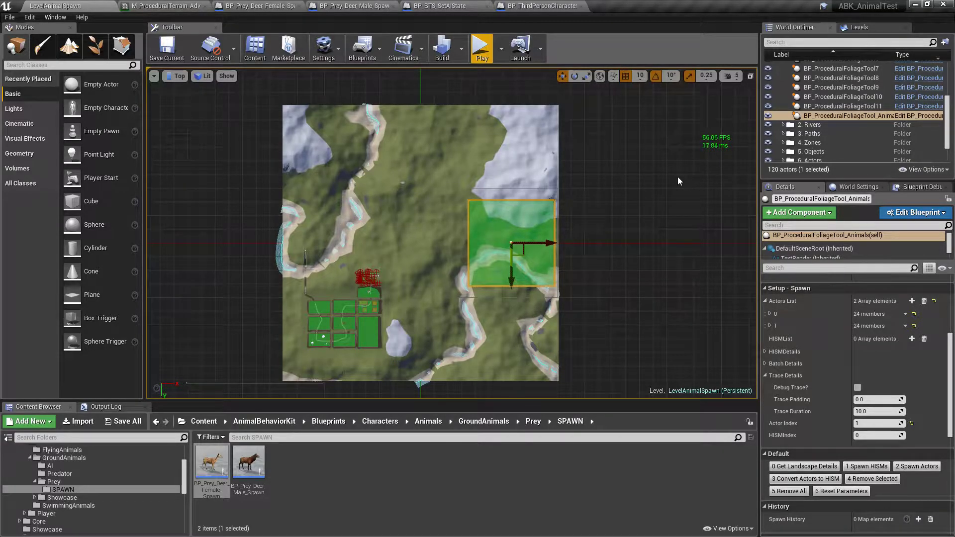
click(178, 75)
click(199, 95)
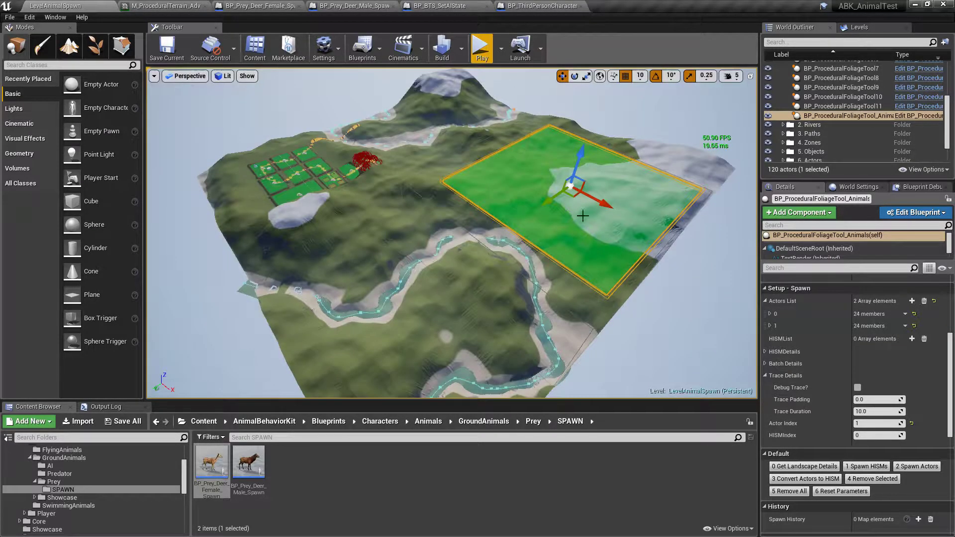
- Fly through the level to examine the rivers, snowy slopes, forested hills and the terrain covered by the animal foliage tool
right_drag(427, 171, 432, 120)
right_drag(311, 178, 337, 149)
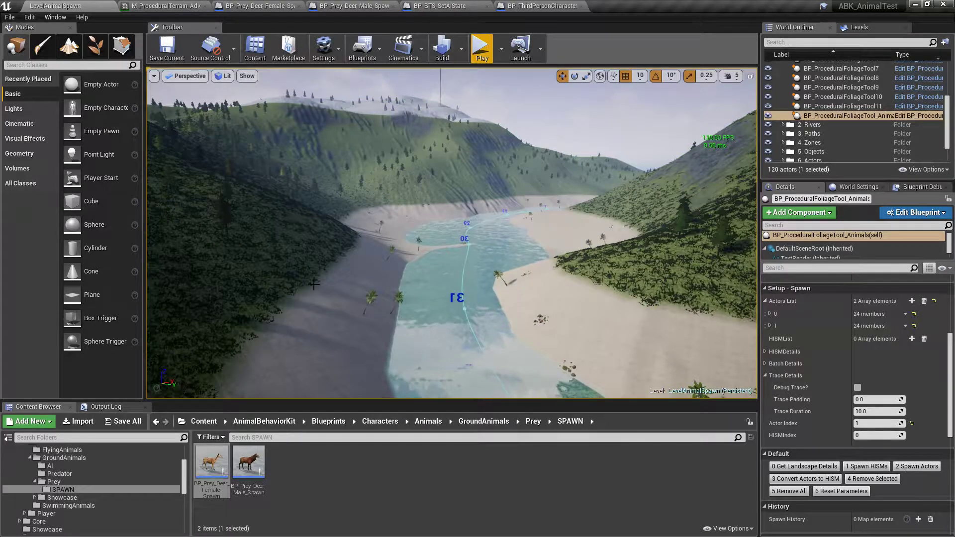
mouse_move(464, 277)
right_down()
mouse_move(454, 264)
mouse_move(464, 276)
right_up()
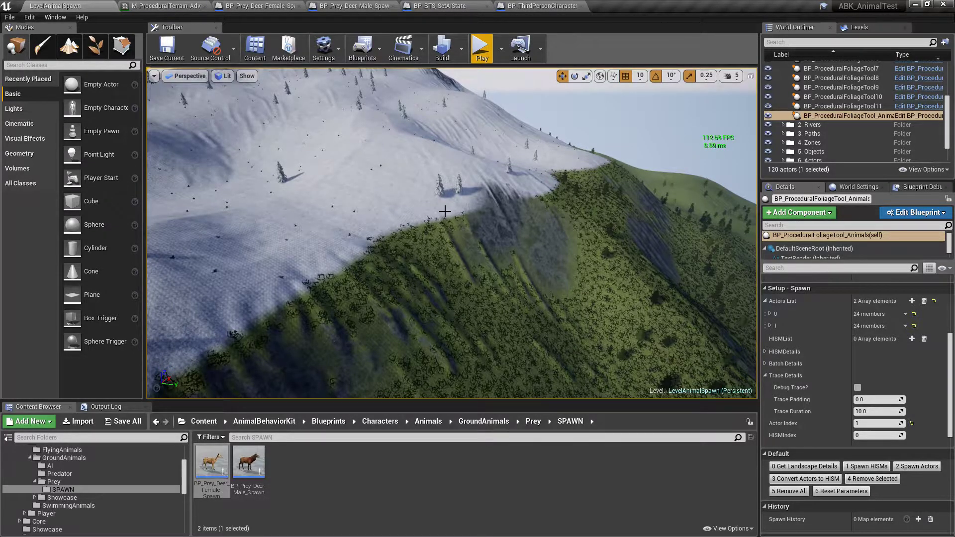
right_drag(384, 207, 171, 139)
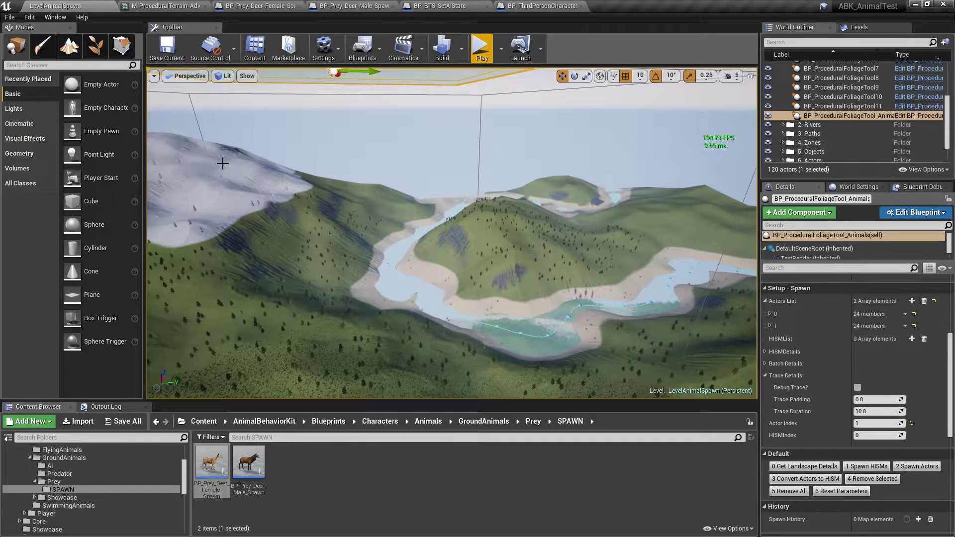
right_drag(338, 213, 338, 213)
right_drag(388, 171, 389, 171)
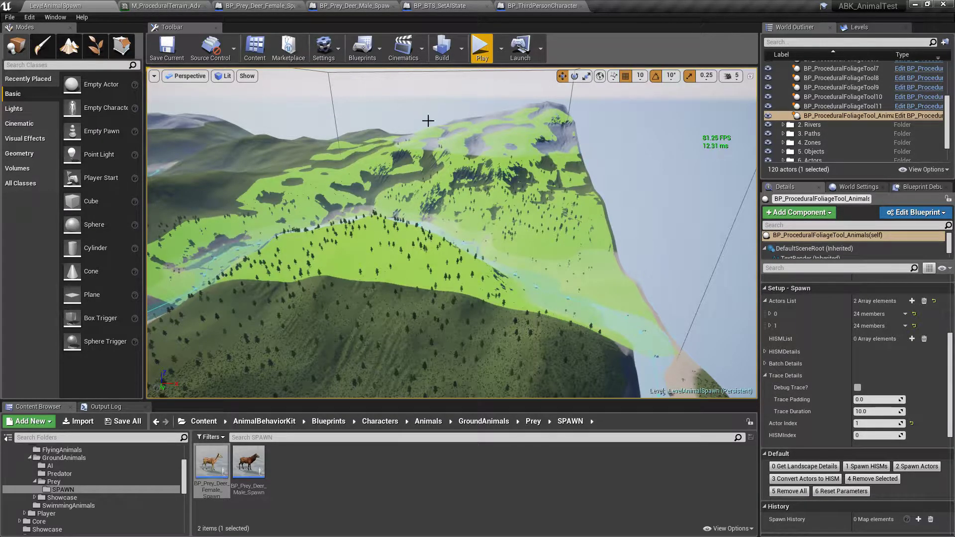
right_drag(402, 133, 402, 132)
right_drag(335, 195, 335, 196)
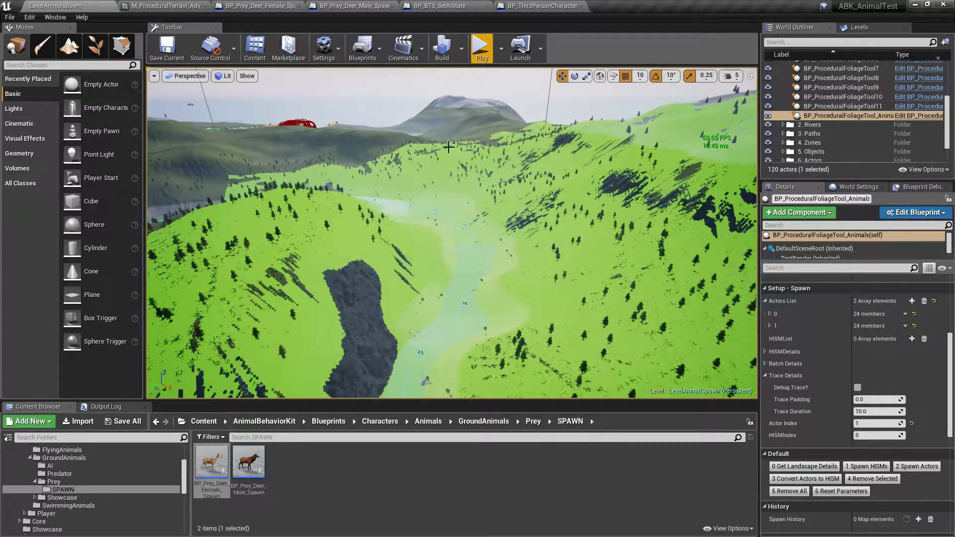
right_drag(452, 170, 451, 171)
right_drag(155, 205, 154, 205)
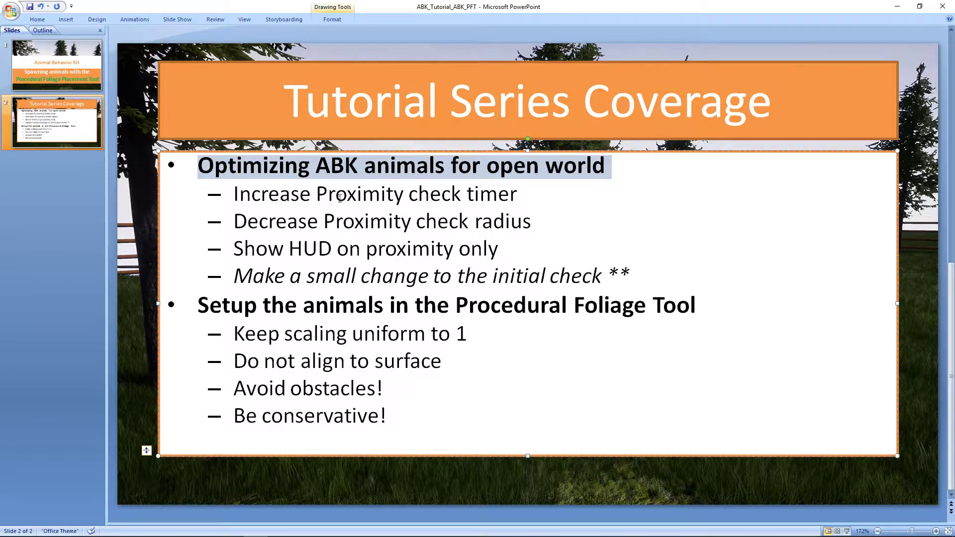
- Switch to PowerPoint and highlight the proximity check timer and radius bullets on the Tutorial Series Coverage slide
click(341, 197)
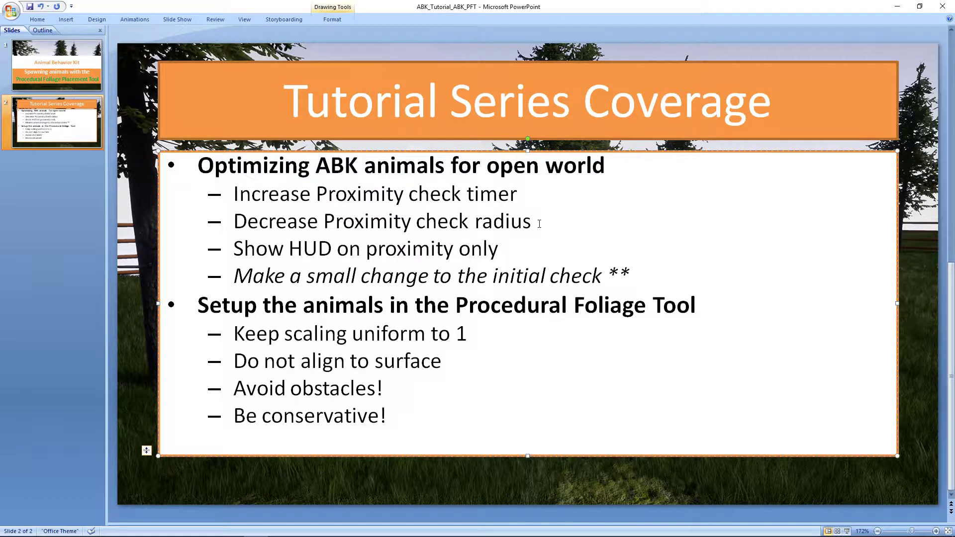
drag(539, 223, 255, 191)
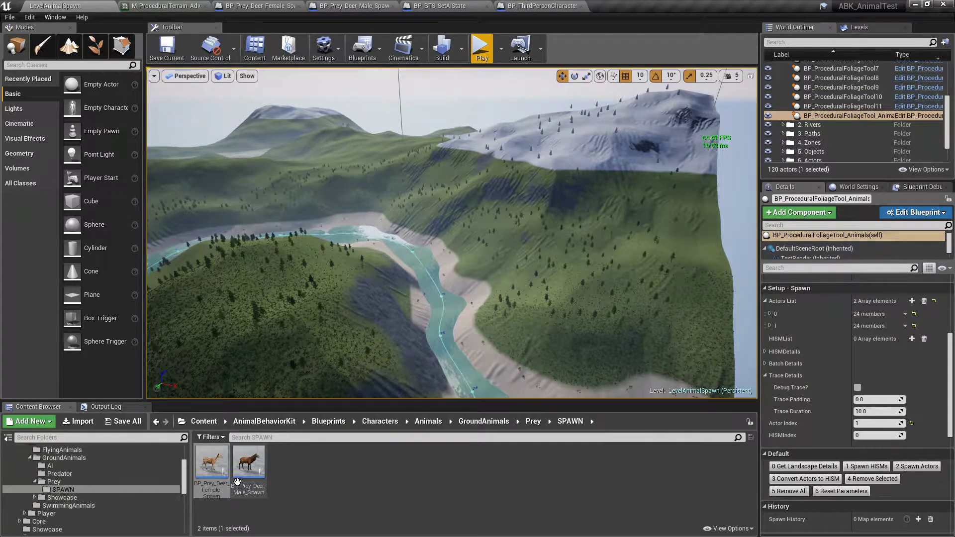
- Back in Unreal Editor, review the female deer's defaults, then set the male deer's Radius to activate to 10000 and Player check frequency to 20
click(257, 7)
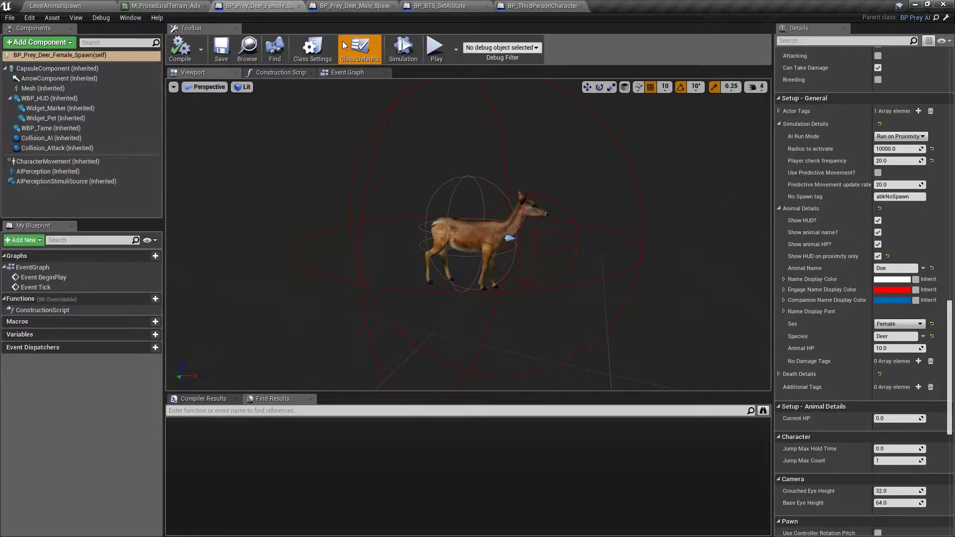
click(342, 9)
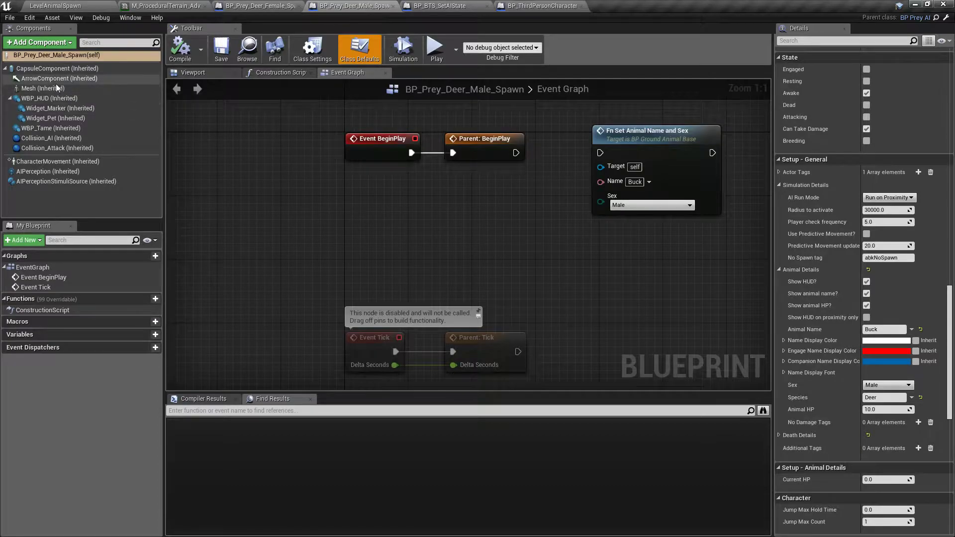
click(35, 56)
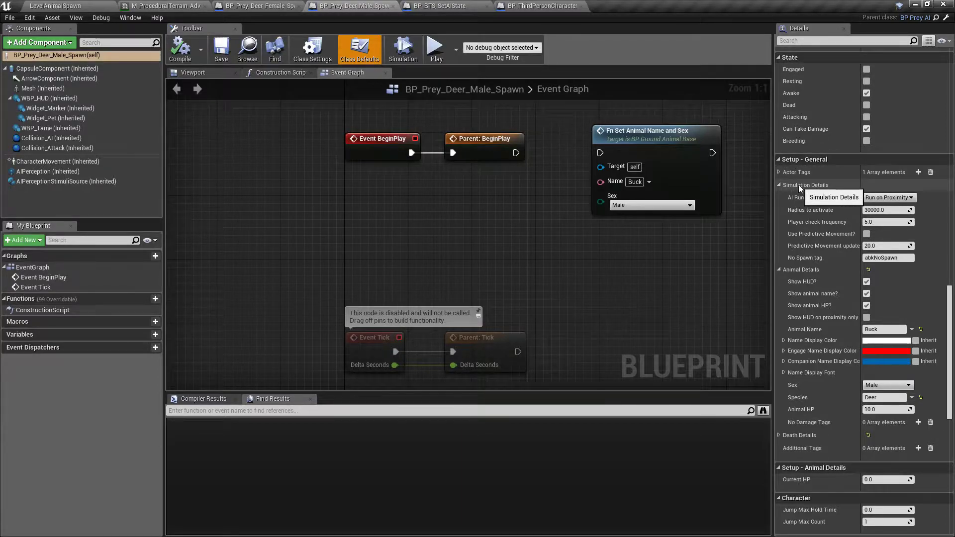
click(872, 211)
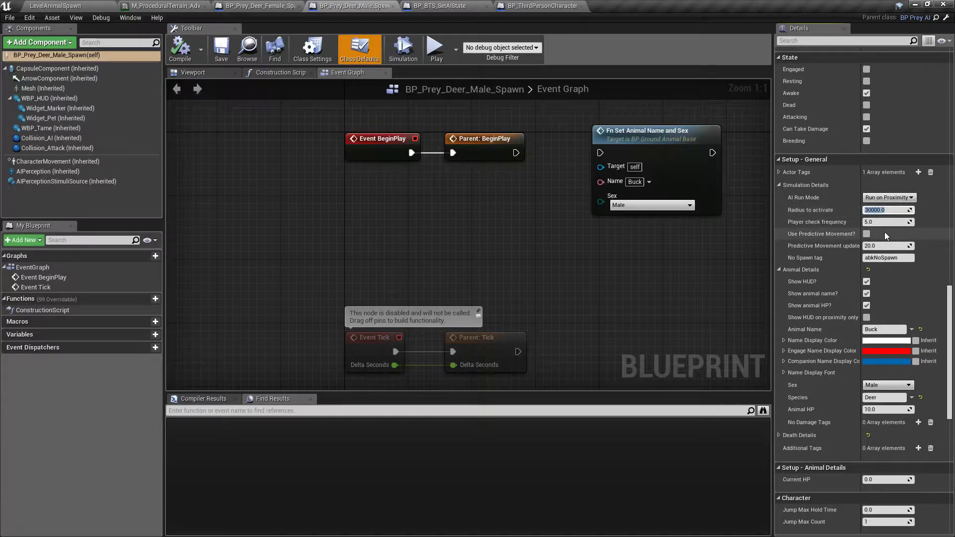
text(10000)
key(Return)
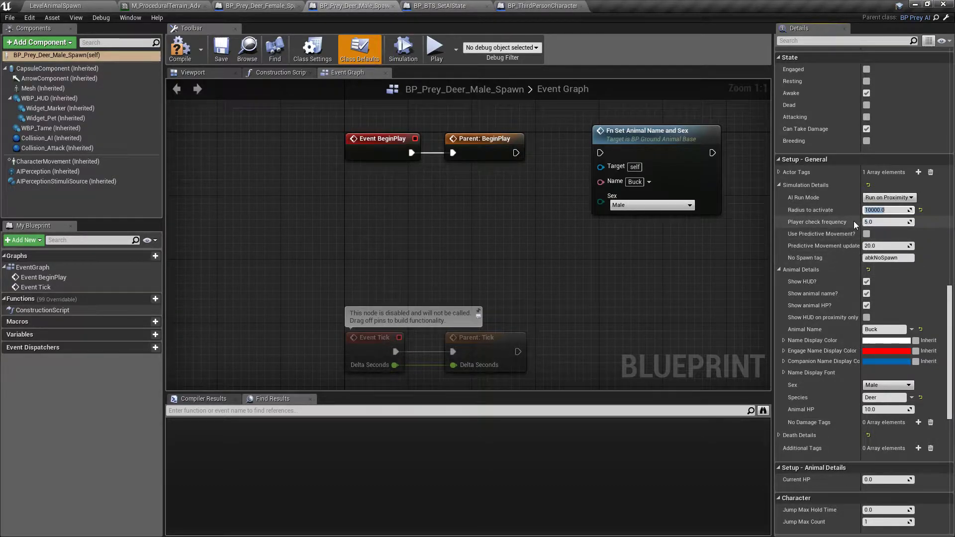
click(873, 221)
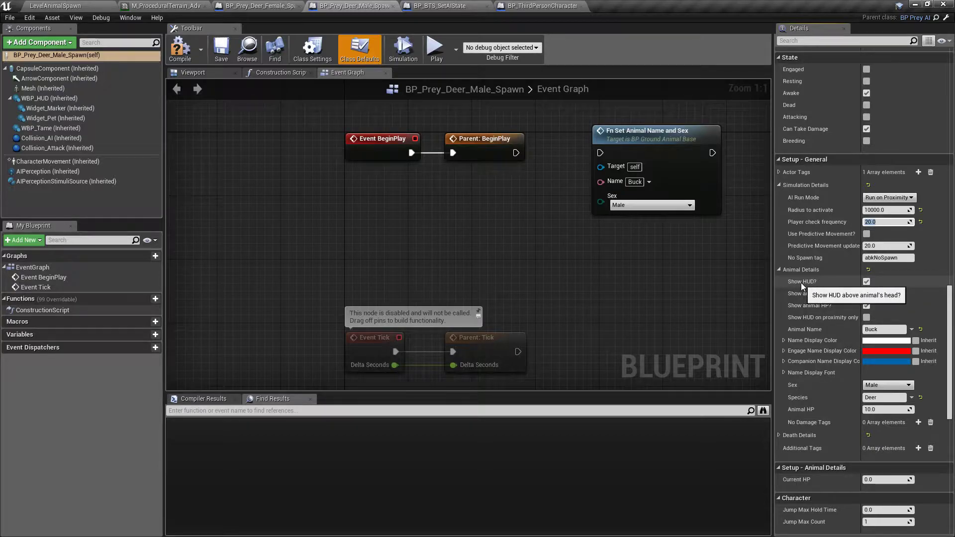
- Keep Show HUD enabled for the male deer and turn on Show HUD on proximity only
click(867, 282)
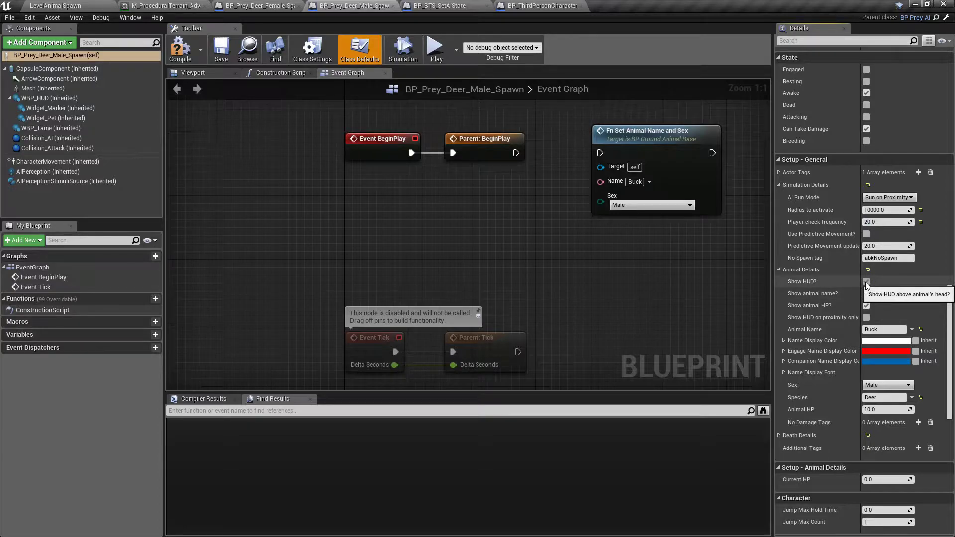
click(867, 282)
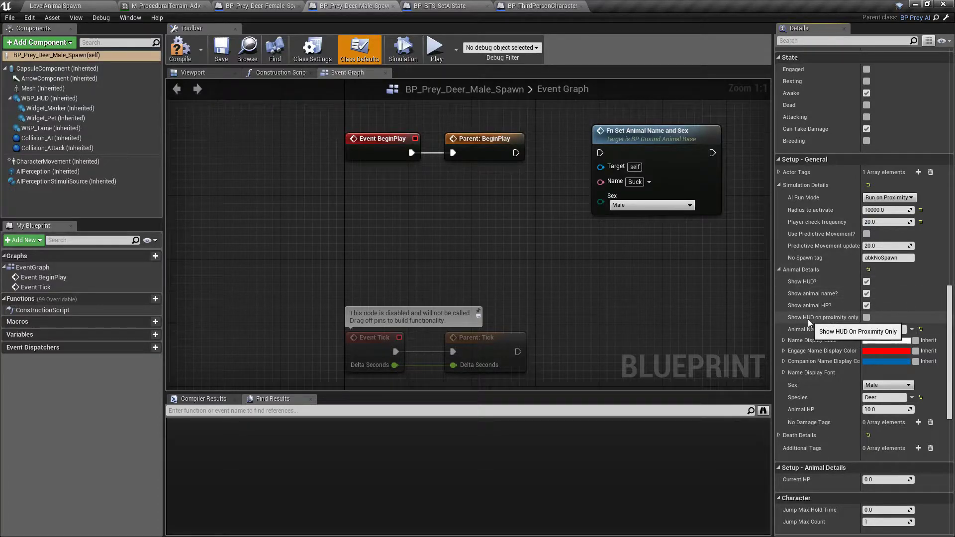
click(867, 317)
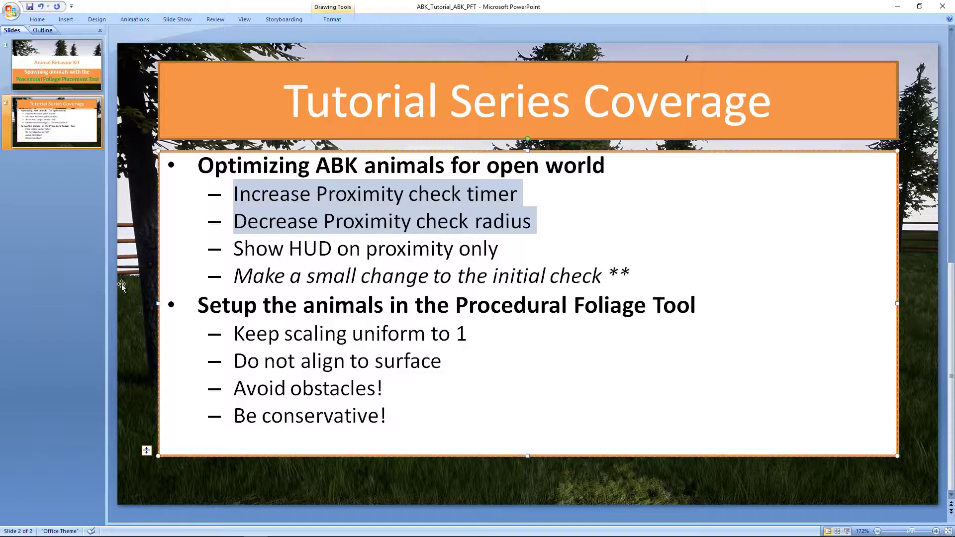
- Switch to PowerPoint and highlight the bullets on showing the HUD on proximity only and changing the initial check
click(332, 249)
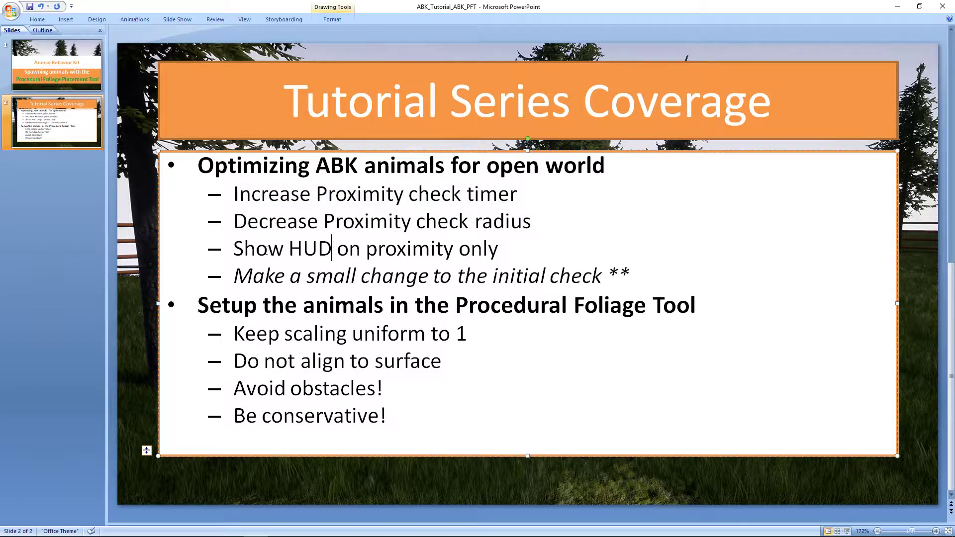
drag(514, 256, 232, 249)
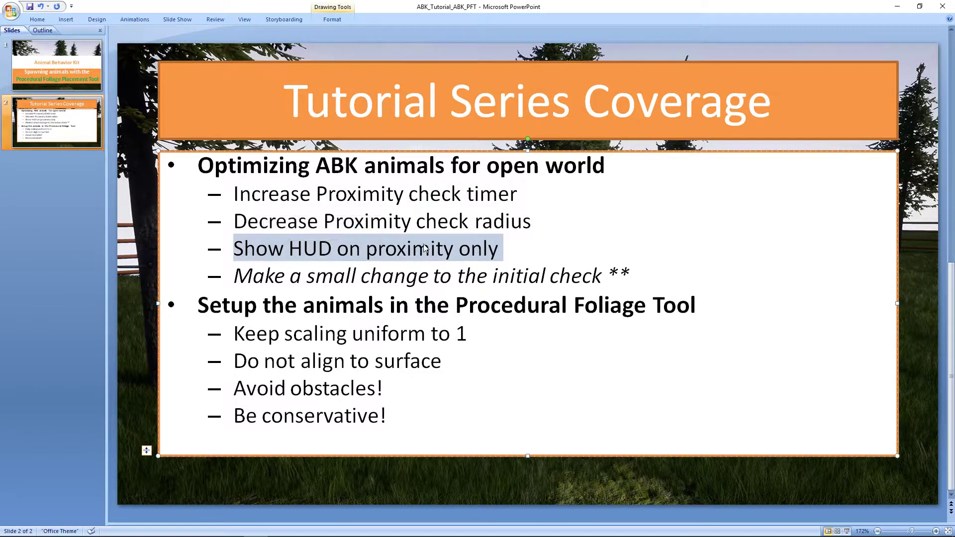
click(356, 276)
drag(631, 274, 231, 277)
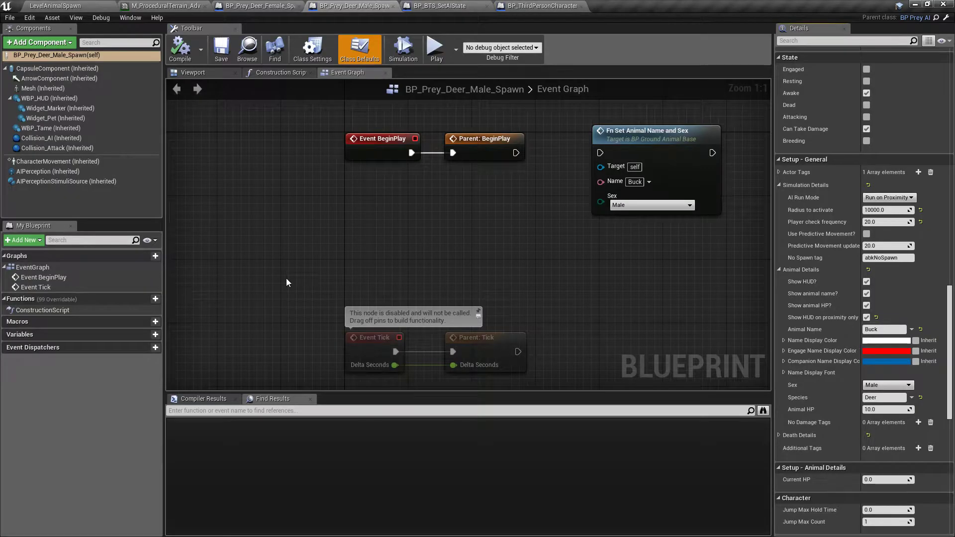
- Return to LevelAnimalSpawn in Unreal Editor and look over the river valley and surrounding hills
click(81, 6)
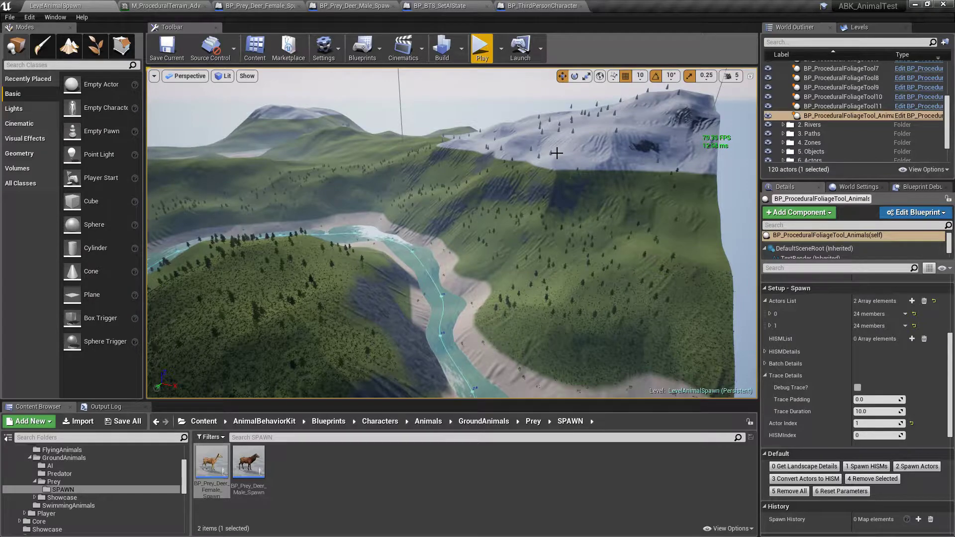
right_drag(613, 167, 622, 153)
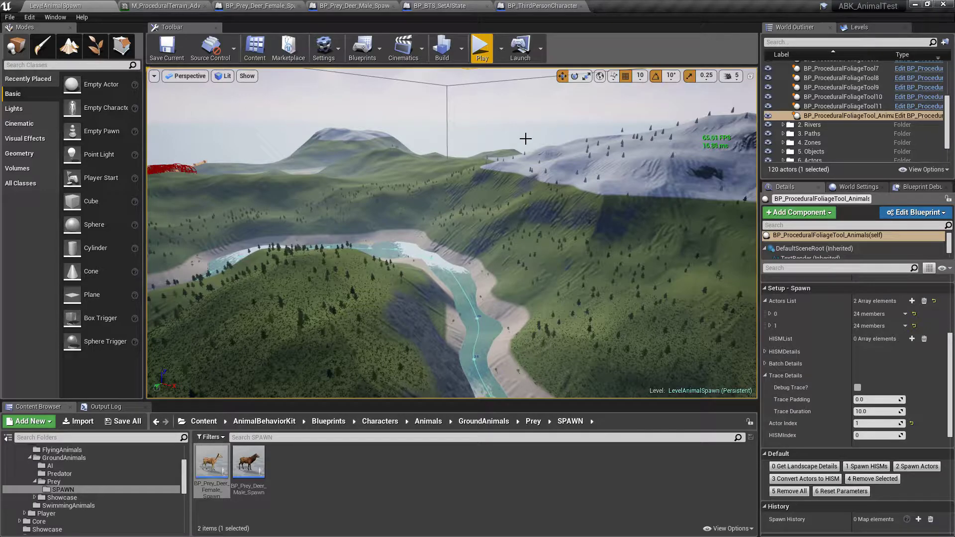
right_drag(462, 149, 438, 217)
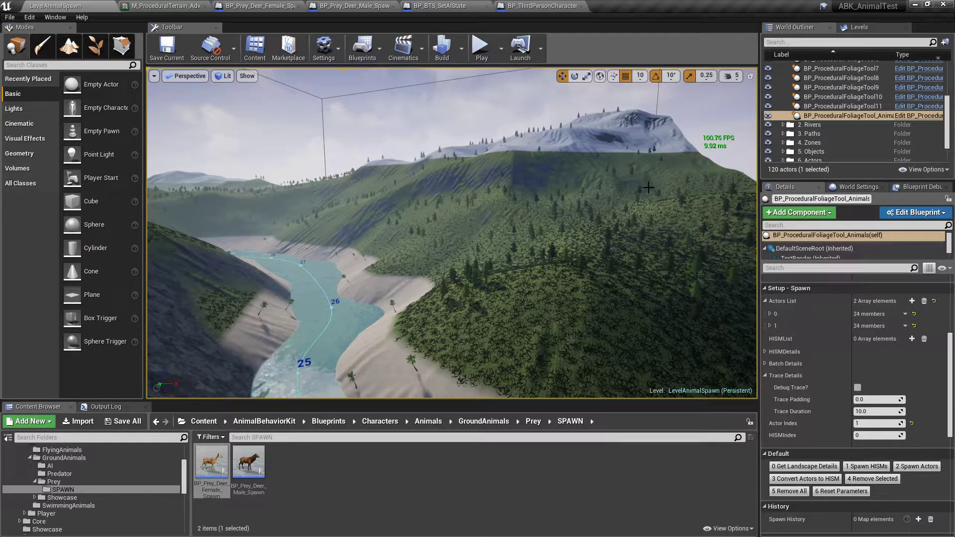
- Examine the Delay and Random Float in Range nodes placed before Event Check Player Distance in BP_BTS_SetAIState
click(429, 7)
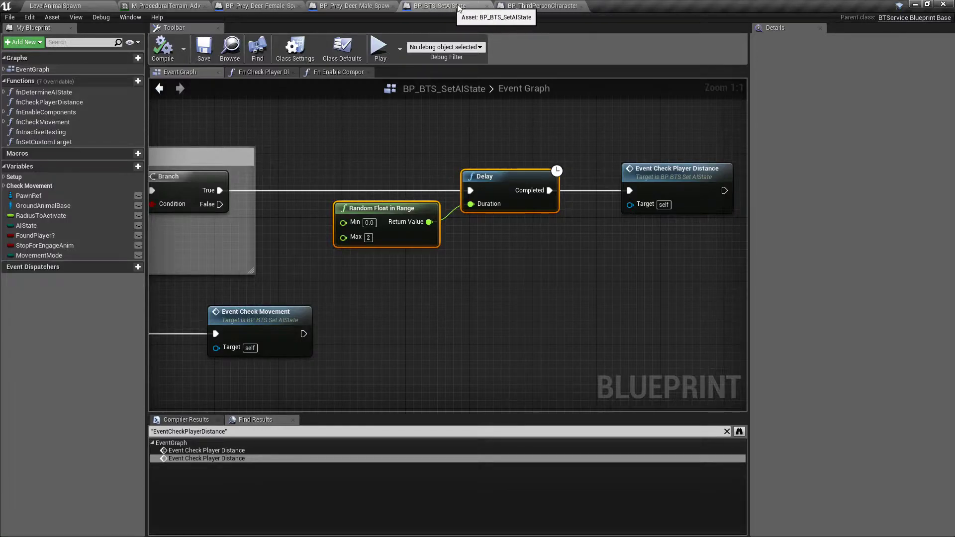
scroll(405, 192, down, 5)
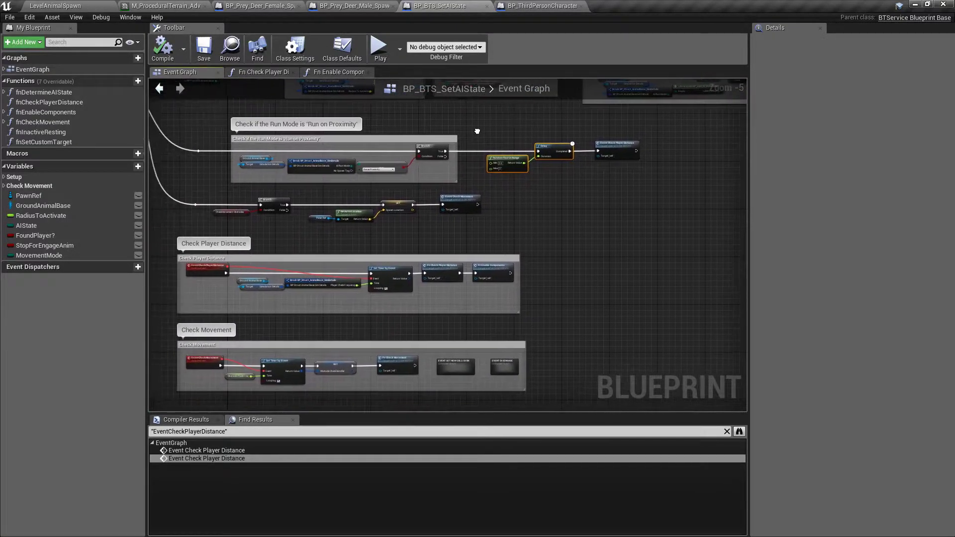
scroll(493, 149, up, 2)
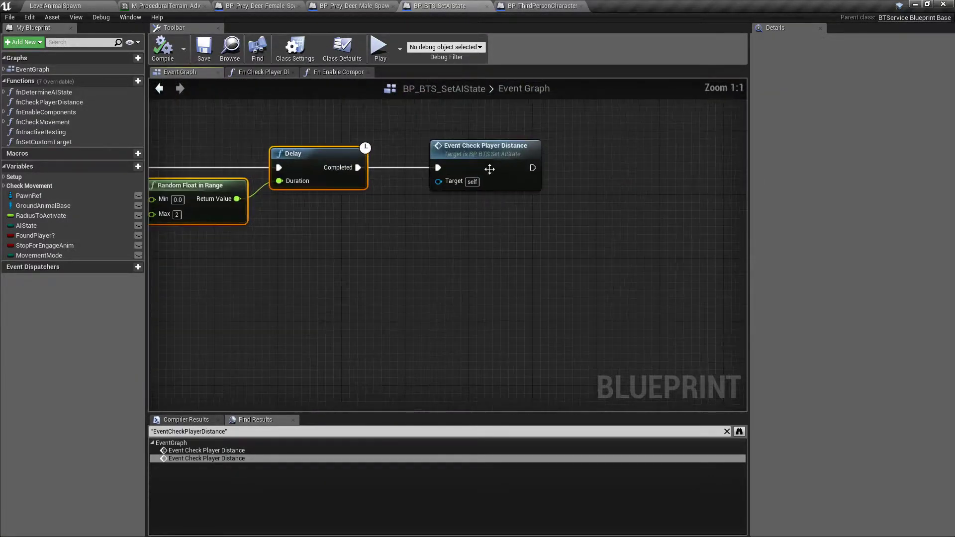
right_drag(407, 132, 550, 160)
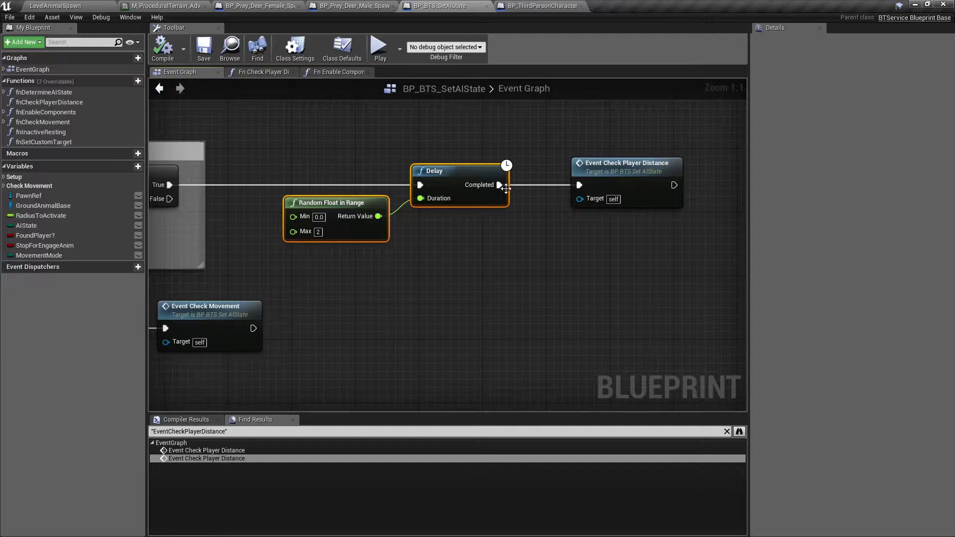
right_drag(485, 125, 504, 136)
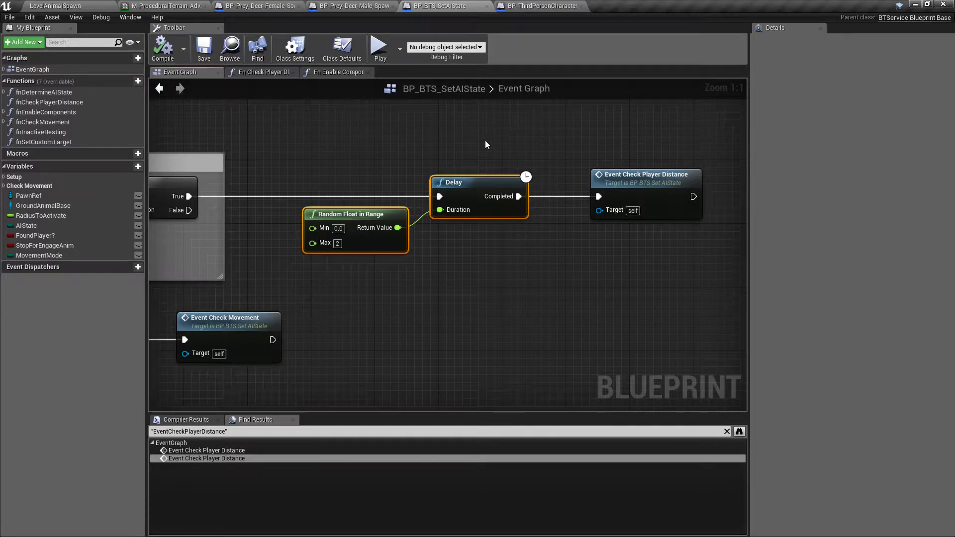
- Revisit the level terrain, then review the Min and Max inputs of Random Float in Range in BP_BTS_SetAIState
click(84, 4)
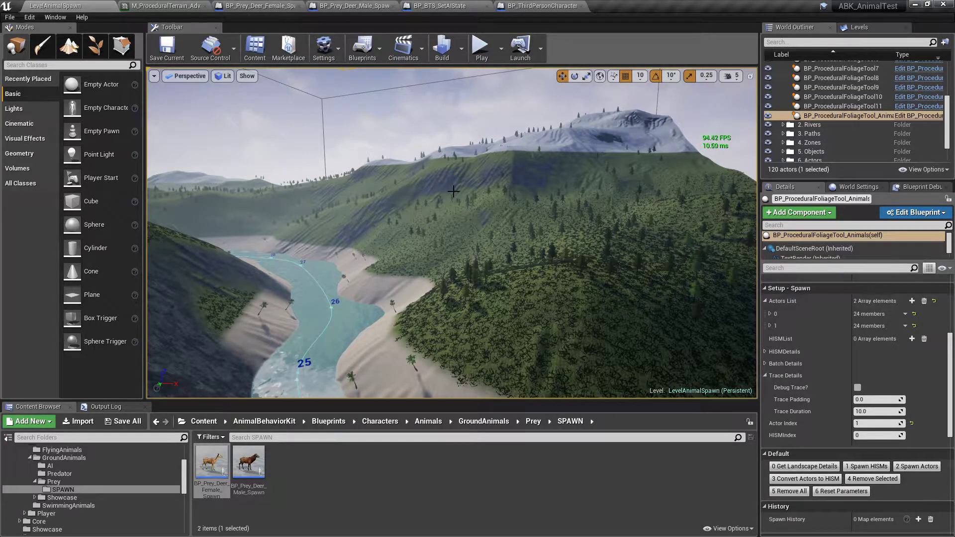
click(438, 5)
right_drag(477, 143, 489, 132)
right_drag(385, 130, 347, 192)
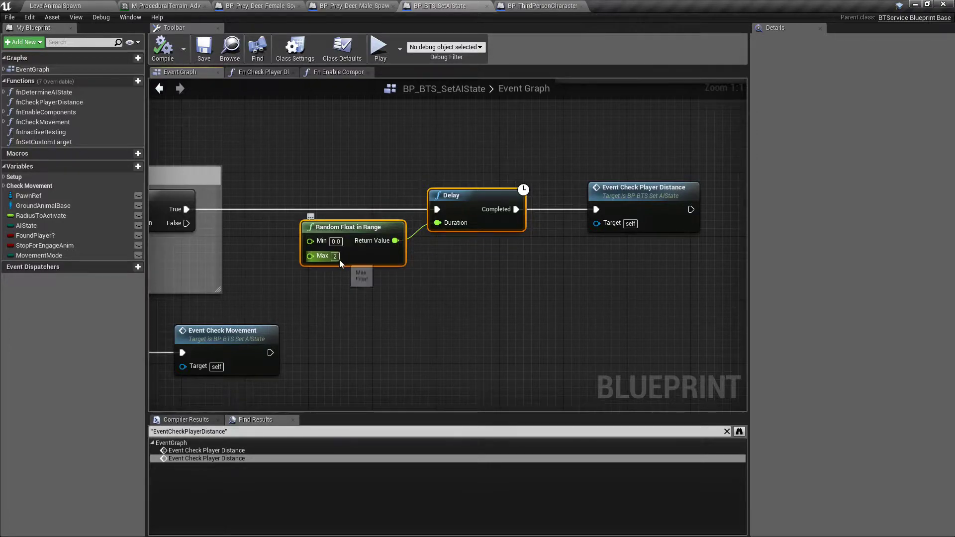
right_drag(431, 286, 436, 294)
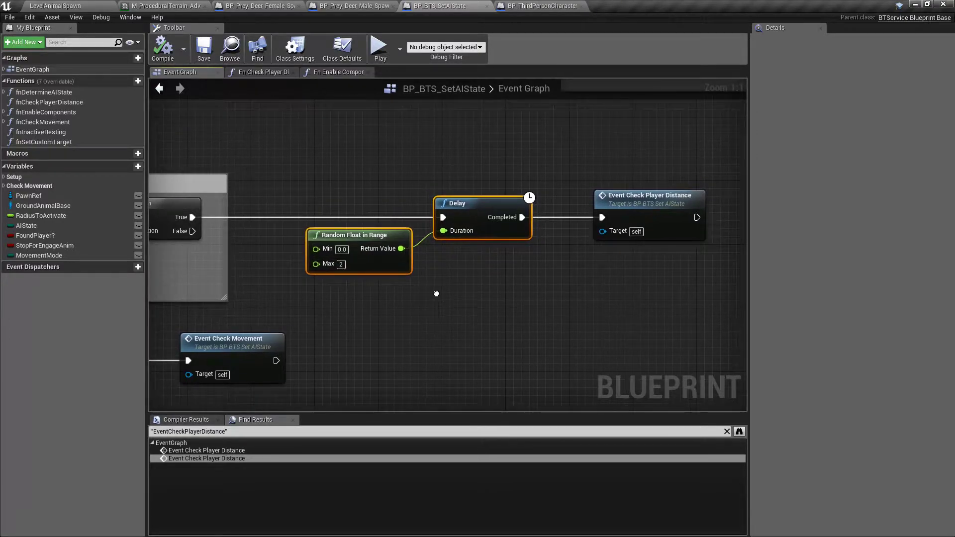
- Examine the Check Player Distance event in BP_BTS_SetAIState, from its Set Timer by Event node through Fn Enable Components
scroll(370, 250, down, 5)
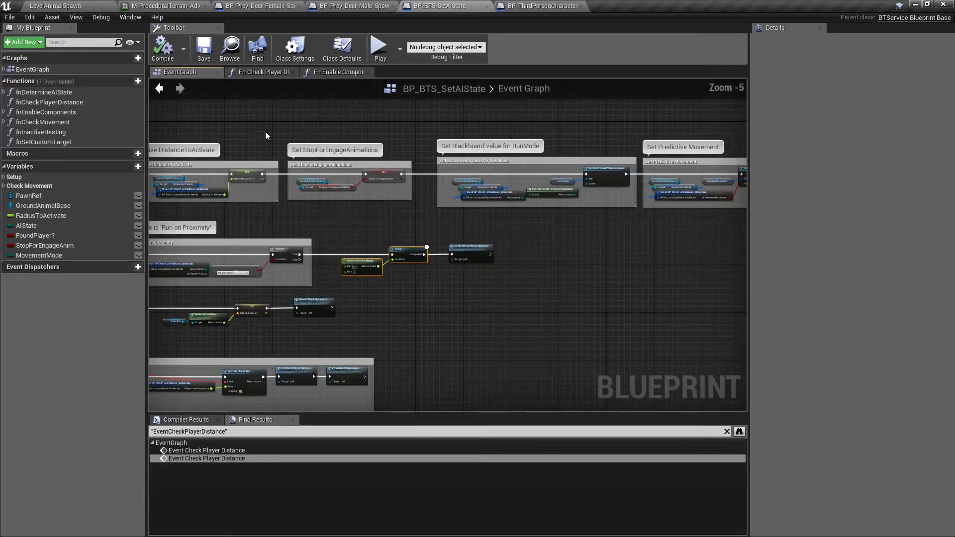
right_drag(306, 239, 357, 200)
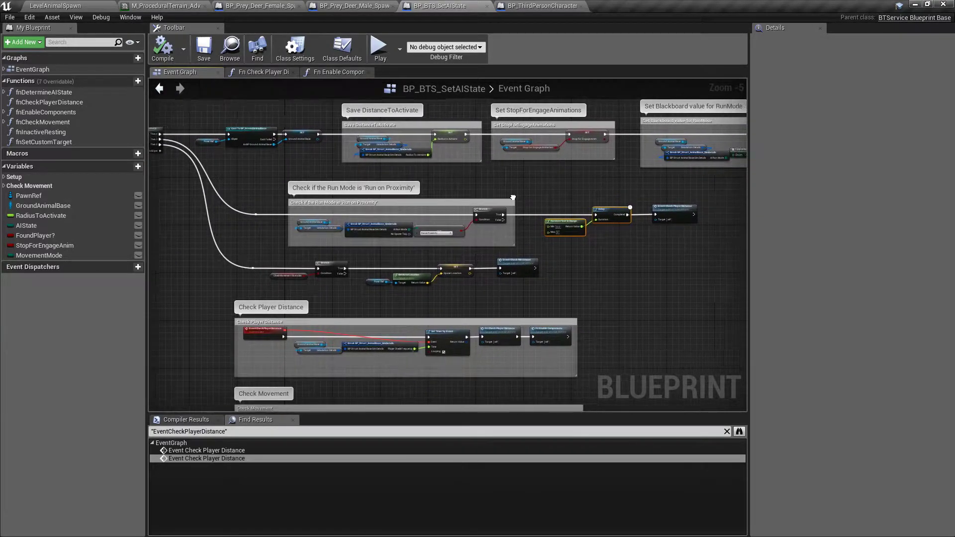
scroll(456, 231, up, 3)
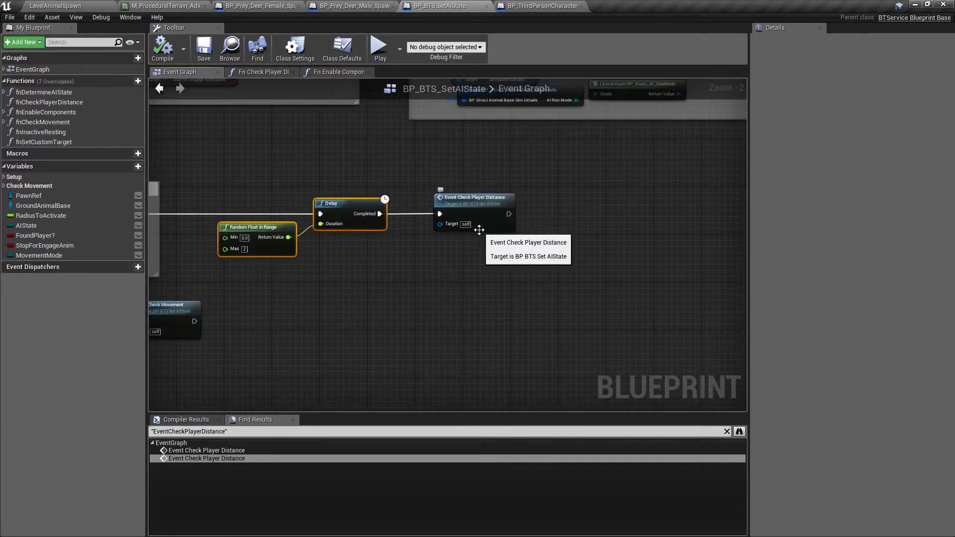
right_drag(449, 244, 217, 215)
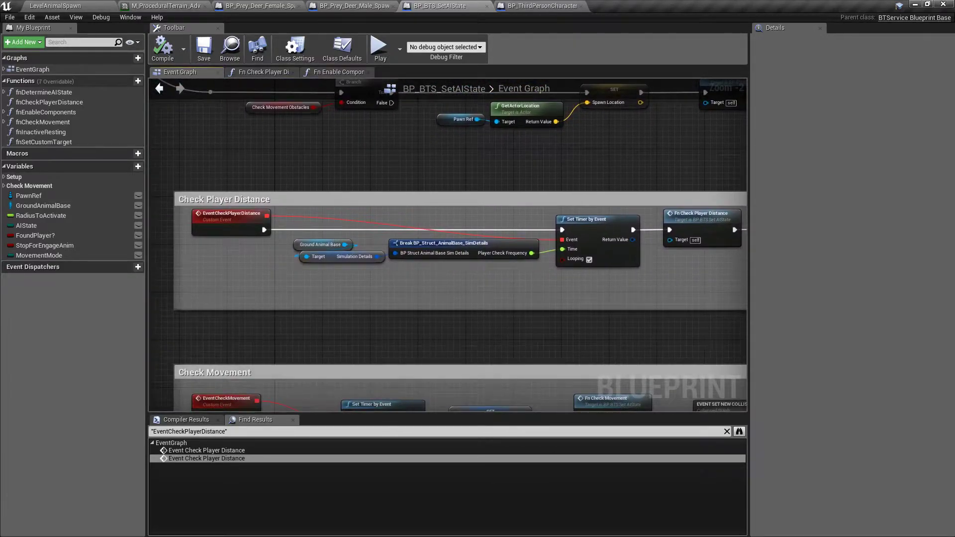
right_drag(563, 164, 334, 231)
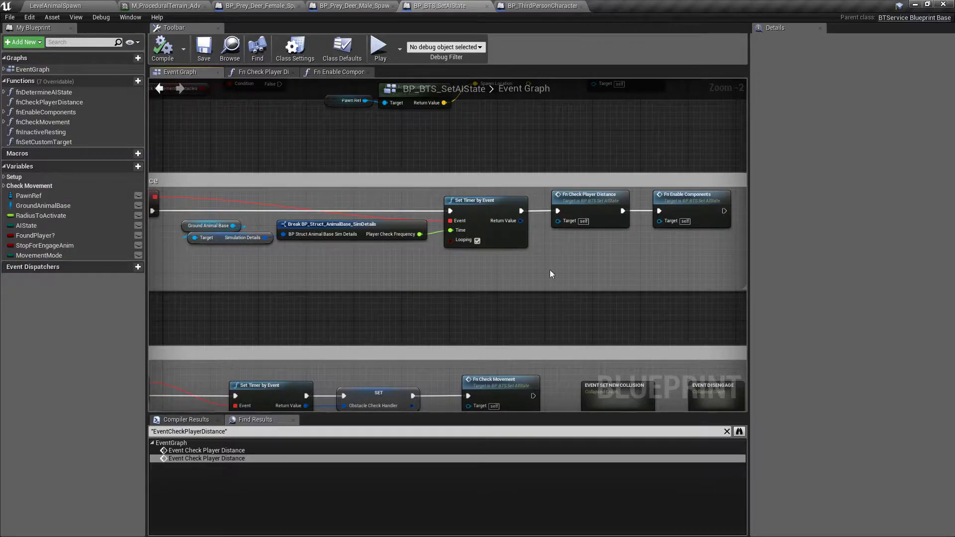
- Return to the Random Float in Range and Delay nodes and review how they feed Event Check Player Distance
right_drag(647, 124, 282, 300)
right_drag(526, 244, 449, 307)
scroll(426, 237, up, 1)
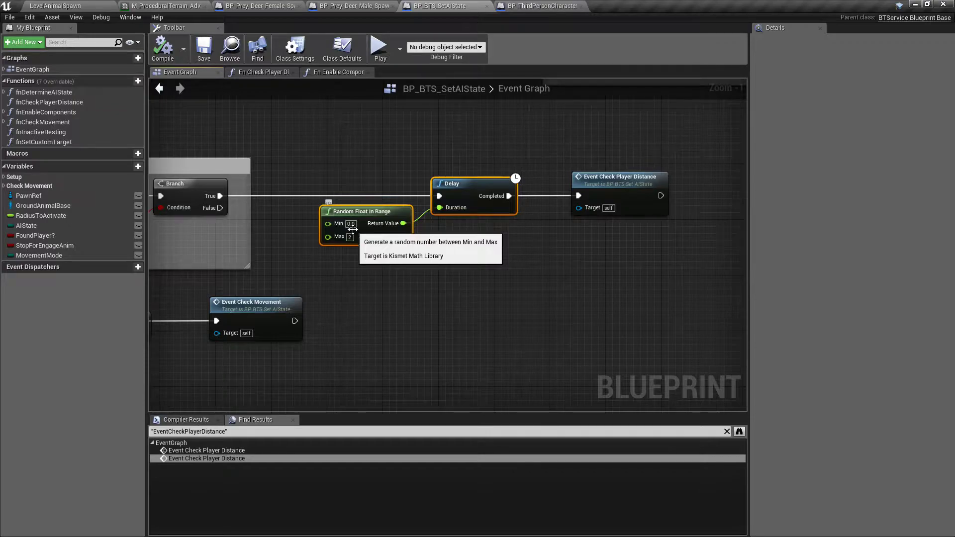
right_drag(365, 157, 369, 157)
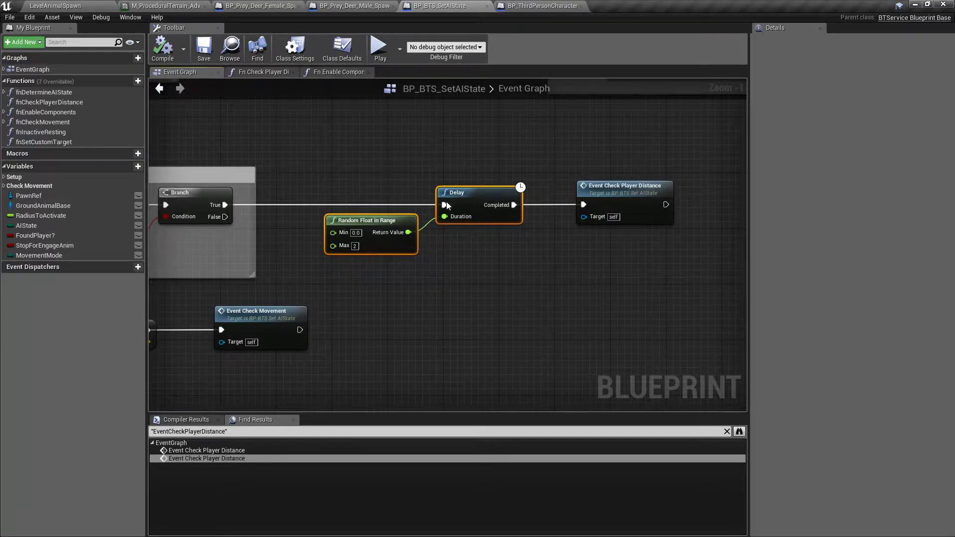
right_drag(416, 181, 431, 173)
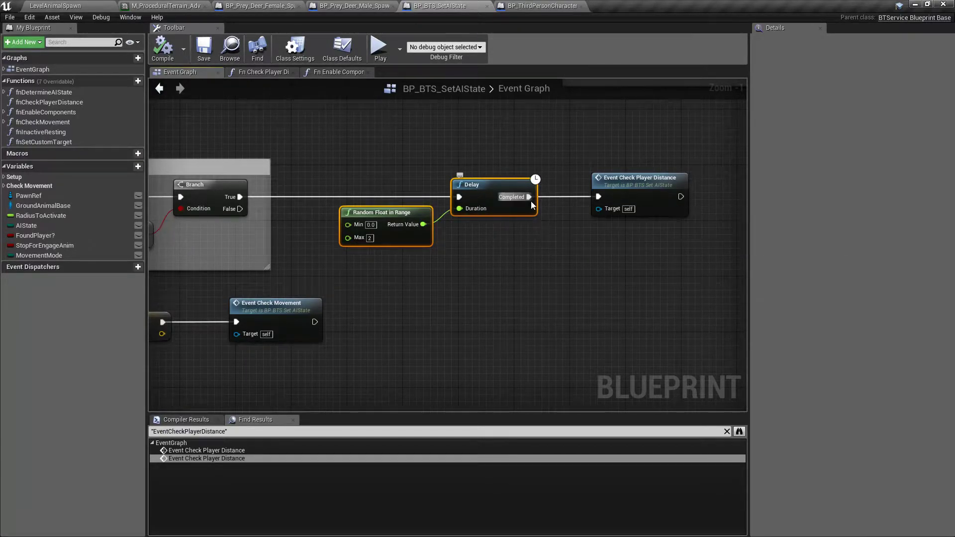
- Switch to LevelAnimalSpawn and view the river valley together with the BP_ProceduralFoliageTool_Animals volume above it
click(98, 7)
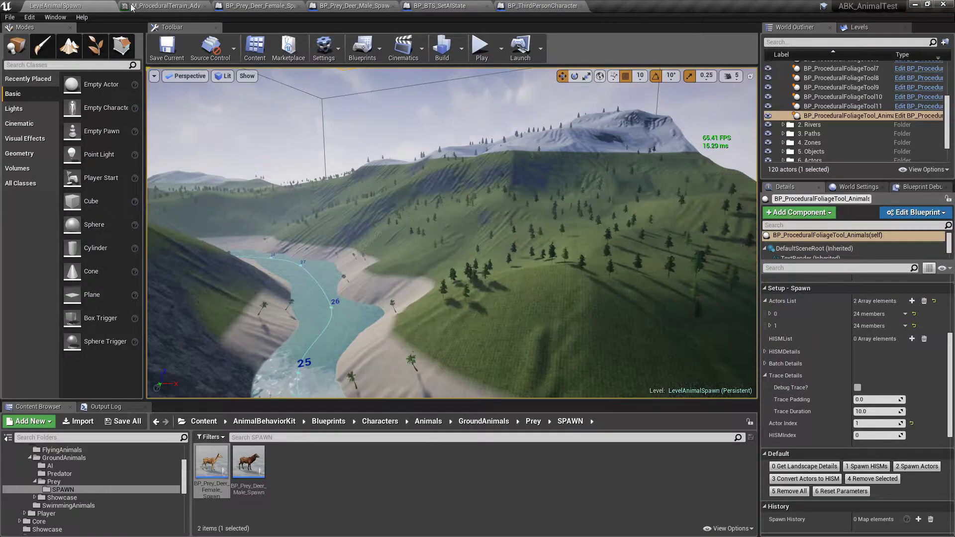
key(s)
right_drag(452, 233, 515, 158)
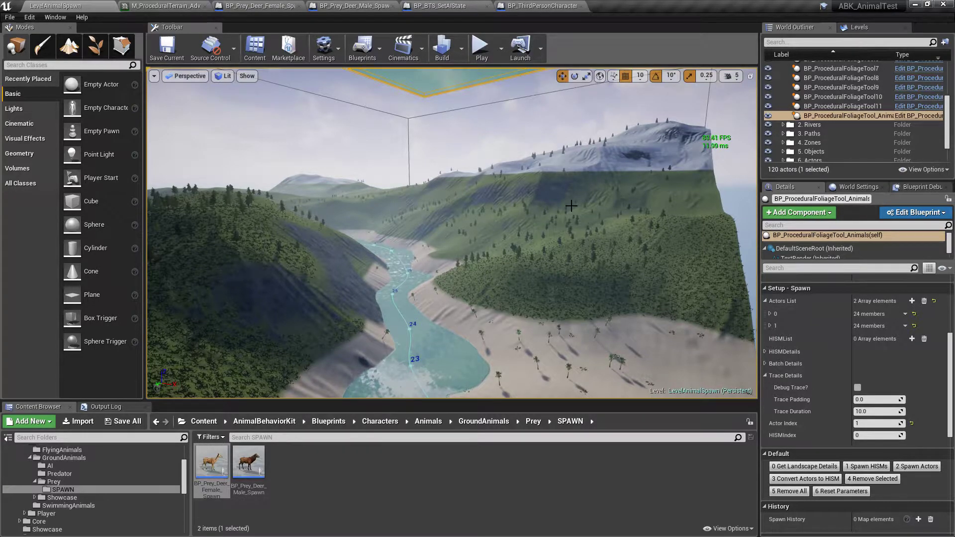
key(f)
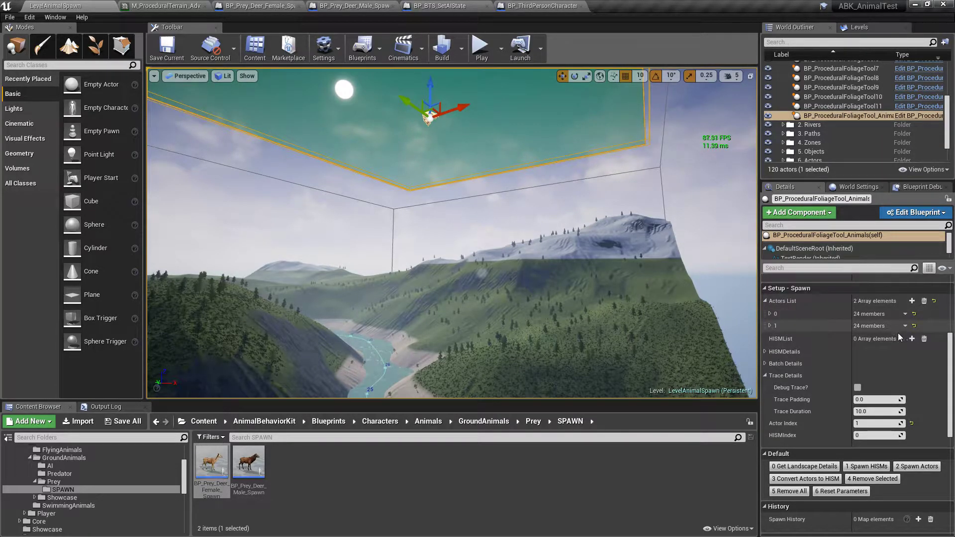
- Expand element 0 of the Actors List and assign BP_Prey_Deer_Female_Spawn as its priority actor
click(771, 314)
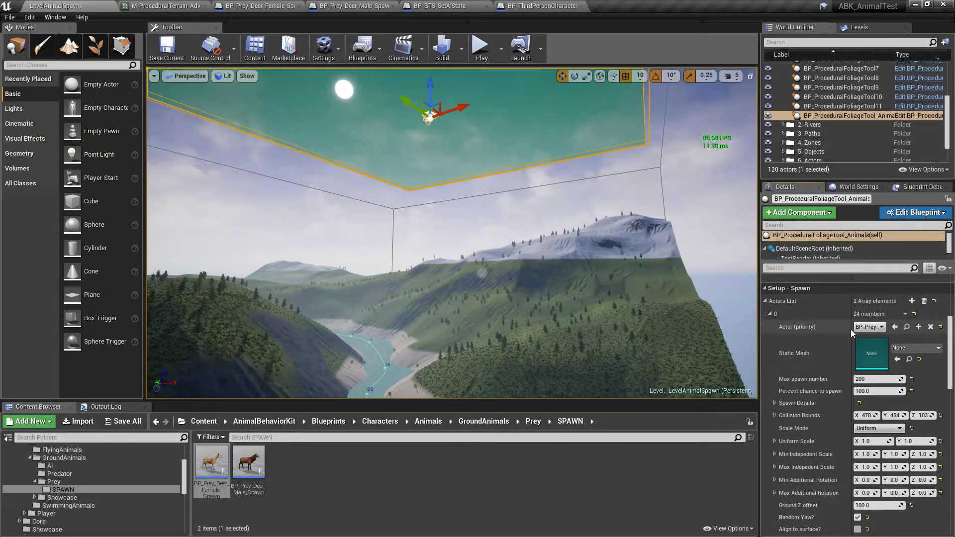
drag(853, 326, 829, 330)
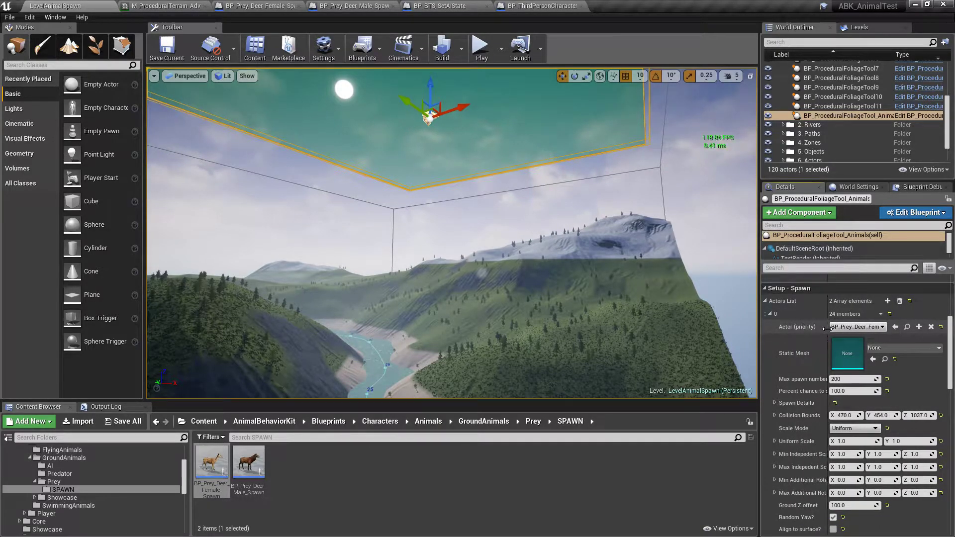
click(883, 327)
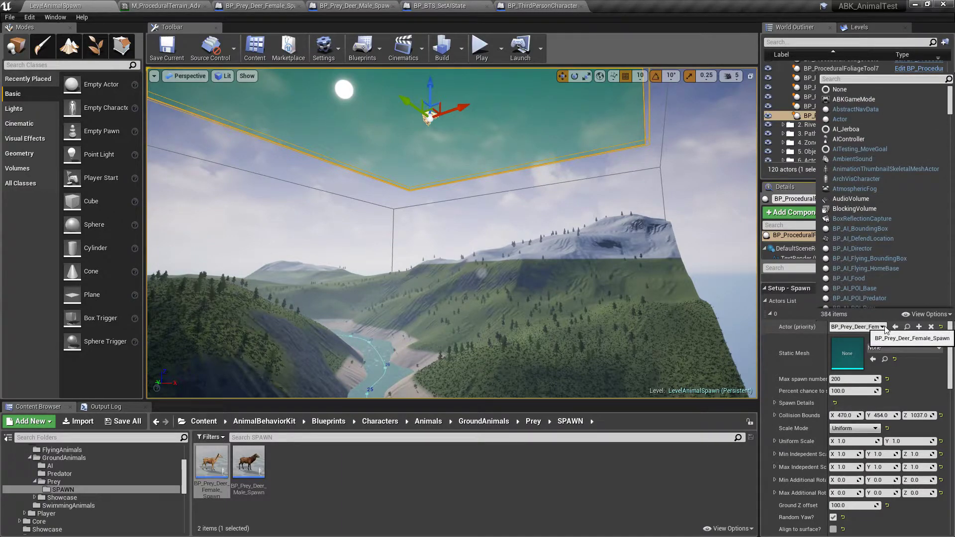
click(731, 466)
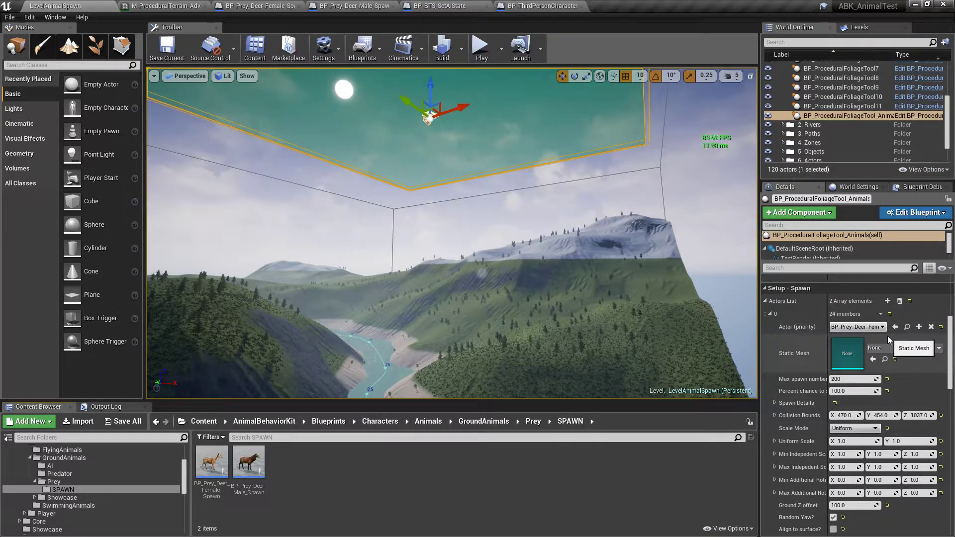
click(208, 467)
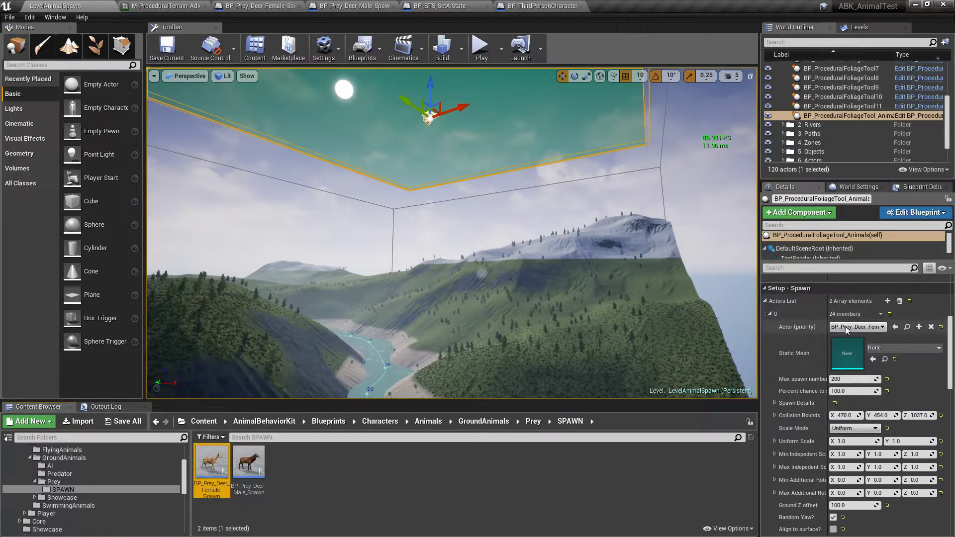
click(896, 327)
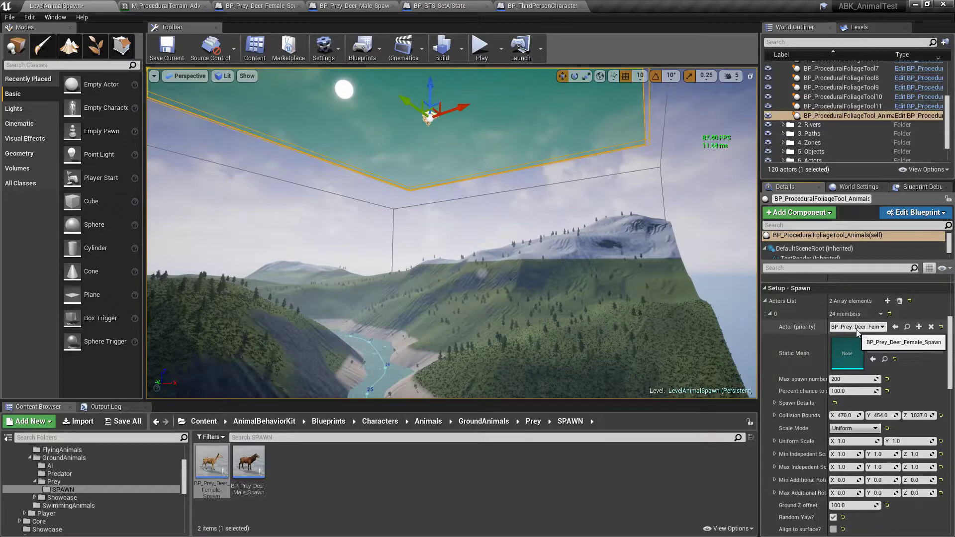
- Review the female deer's spawn settings, including Spawn Method, Collision Bounds, scale, rotation and Ground Z offset
scroll(805, 345, down, 2)
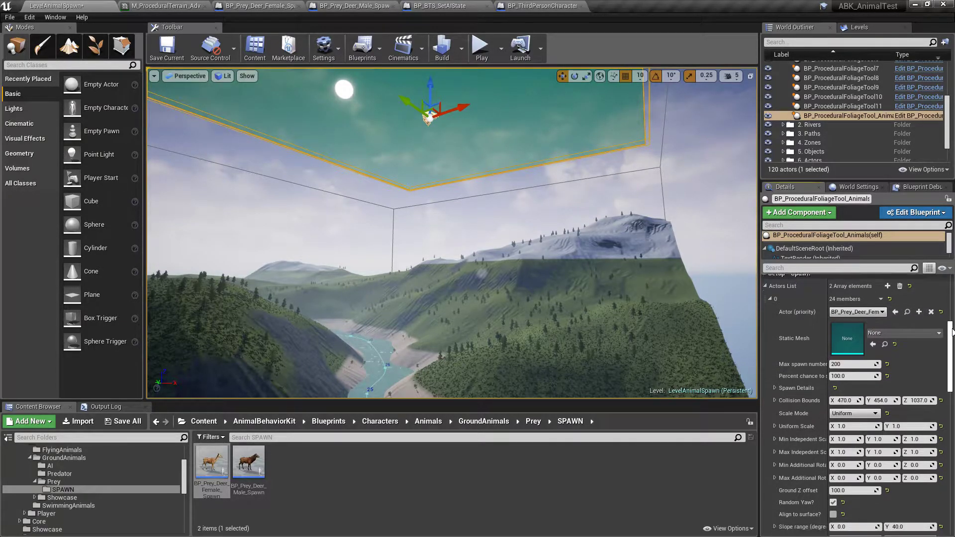
drag(827, 344, 844, 344)
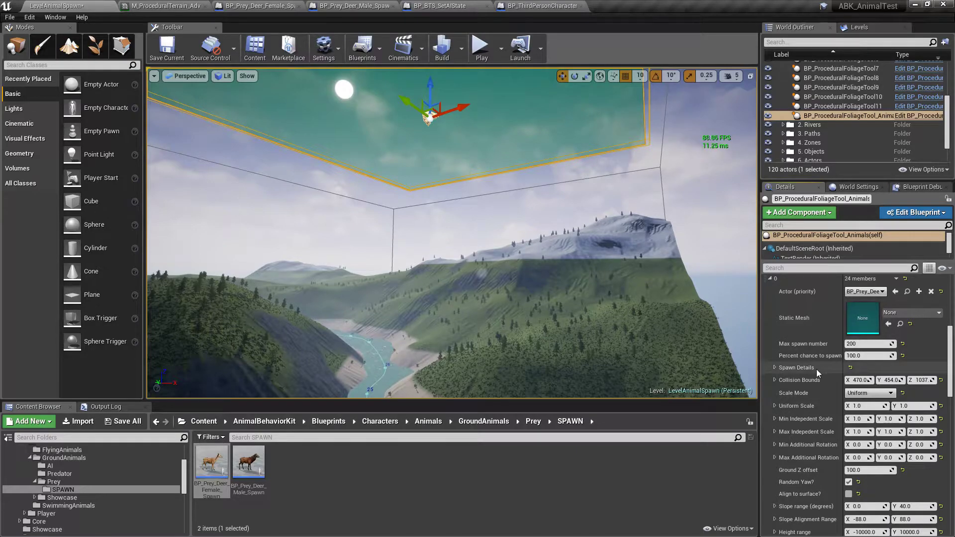
click(775, 367)
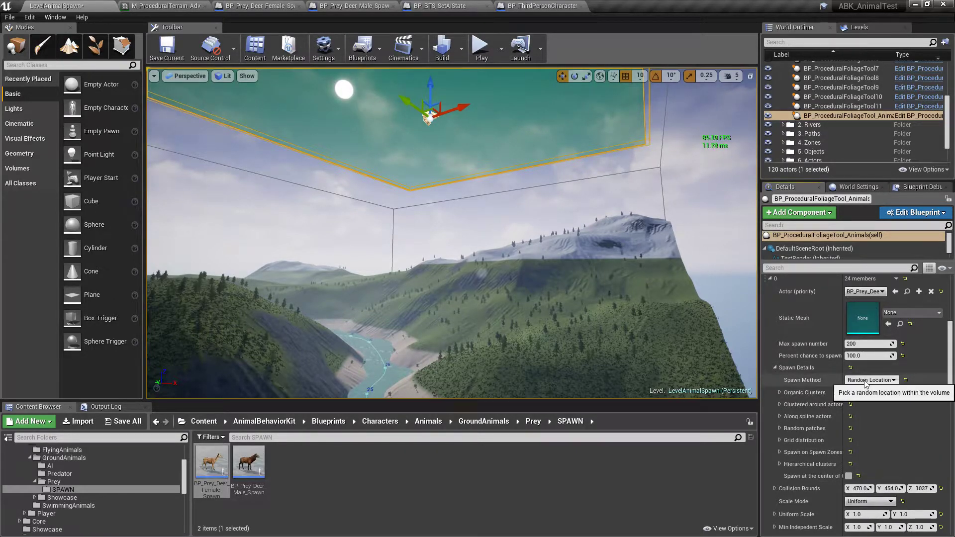
click(775, 368)
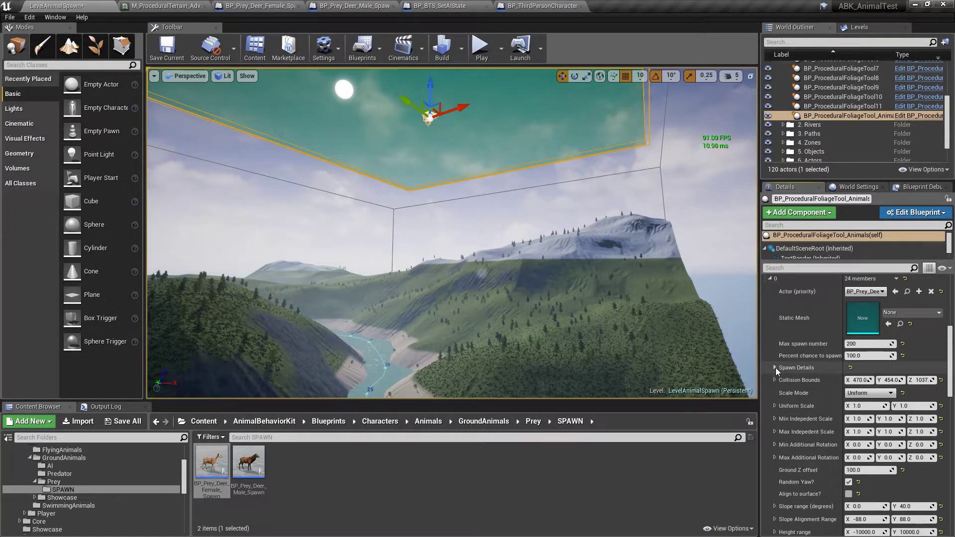
drag(950, 333, 951, 345)
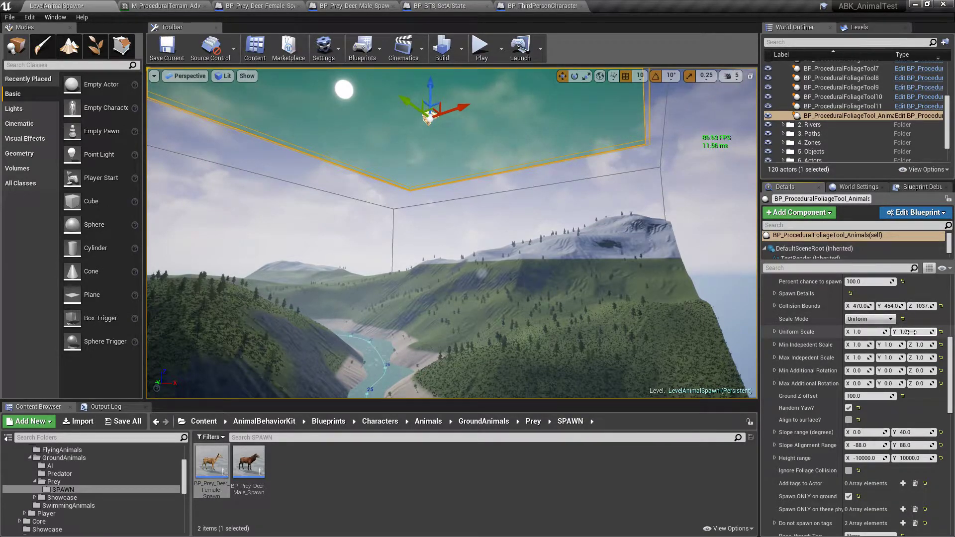
scroll(951, 369, down, 5)
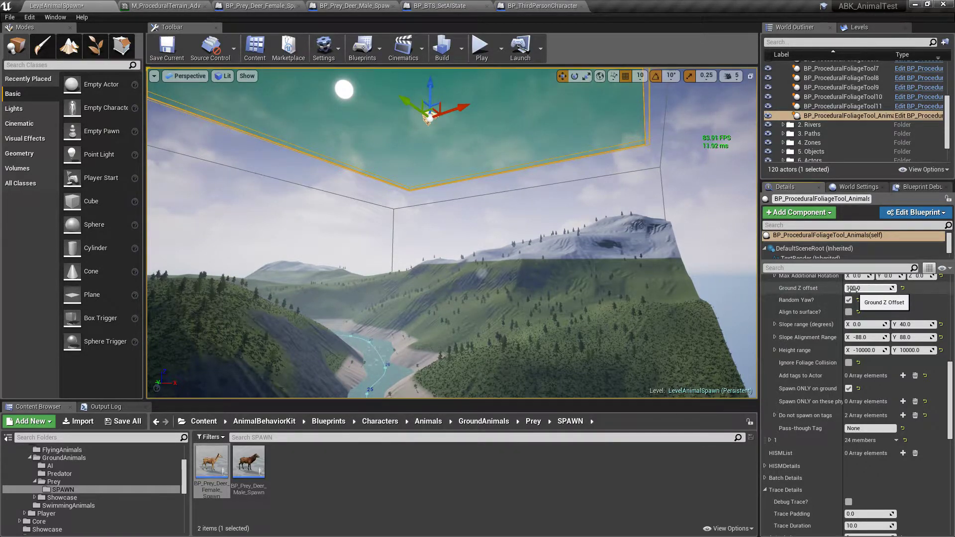
- Open BP_Prey_Deer_Female_Spawn and inspect the Location values of its inherited Mesh component
click(257, 6)
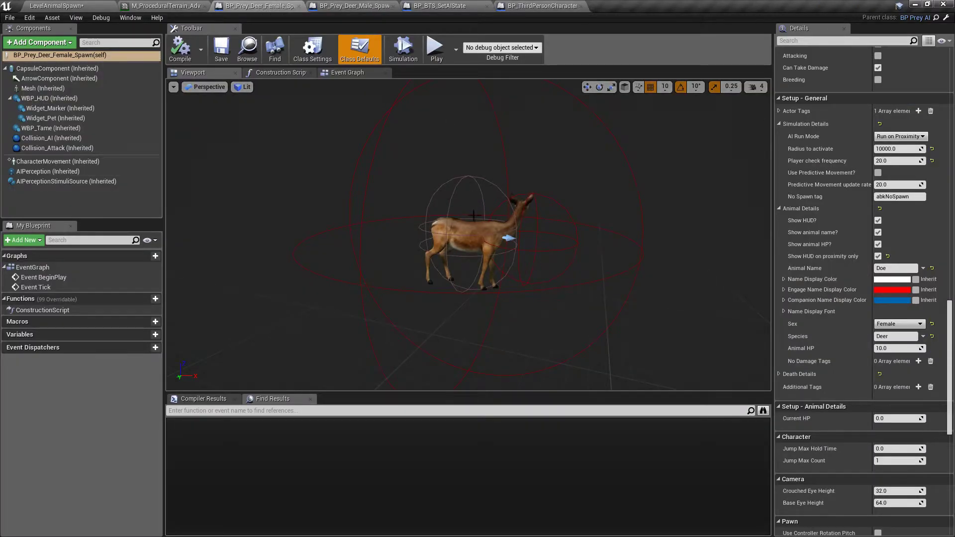
click(30, 90)
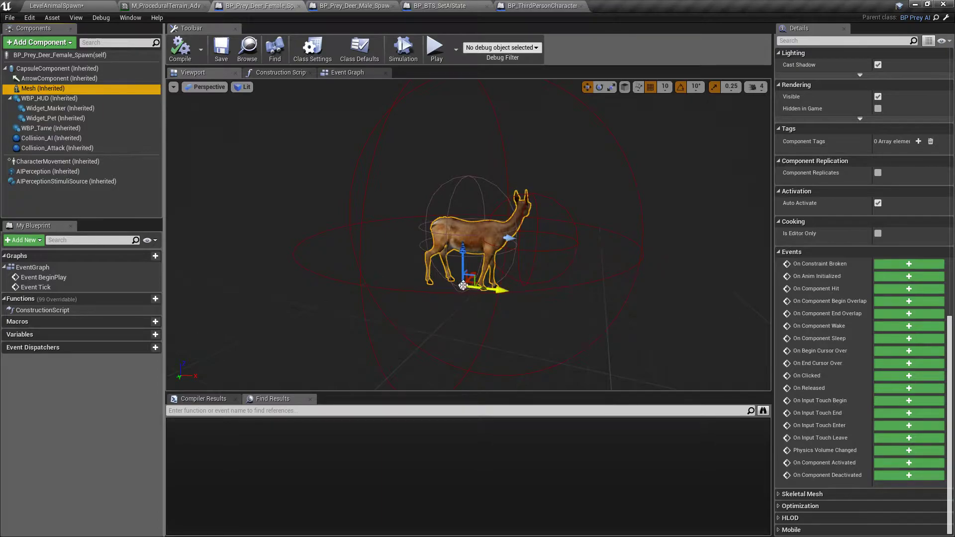
scroll(846, 209, up, 10)
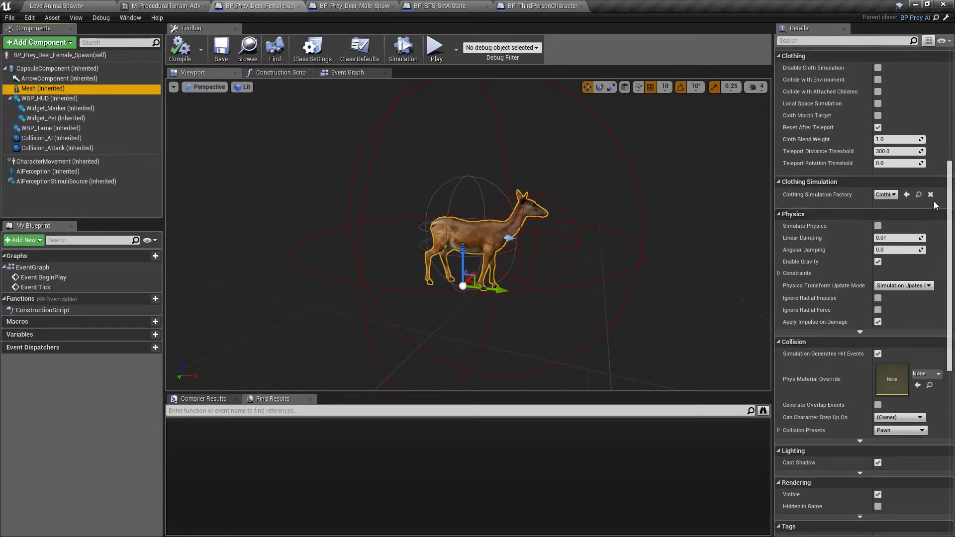
scroll(951, 201, up, 8)
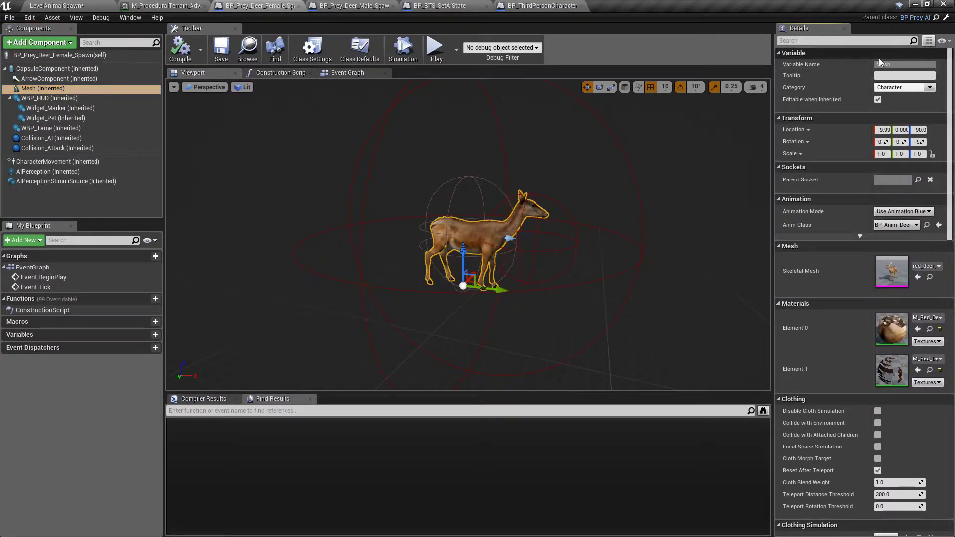
drag(871, 95, 828, 127)
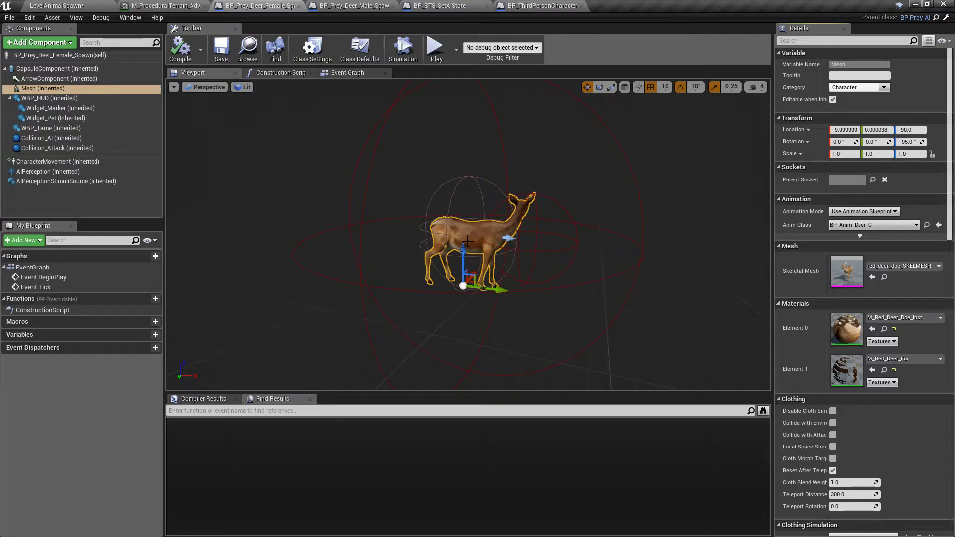
- Return to LevelAnimalSpawn and review element 0's slope range, slope alignment, height range, ground and tag spawn restrictions
click(56, 5)
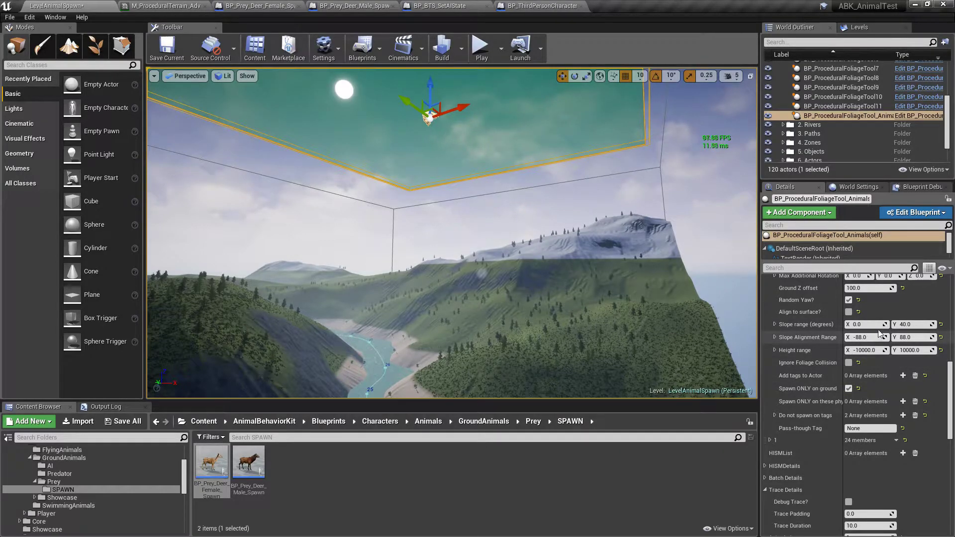
scroll(879, 336, up, 2)
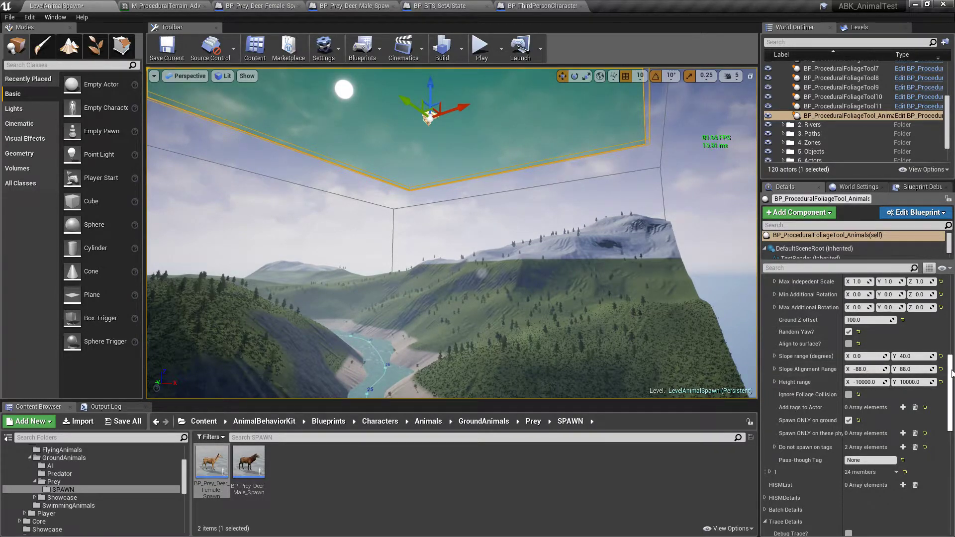
scroll(890, 353, down, 1)
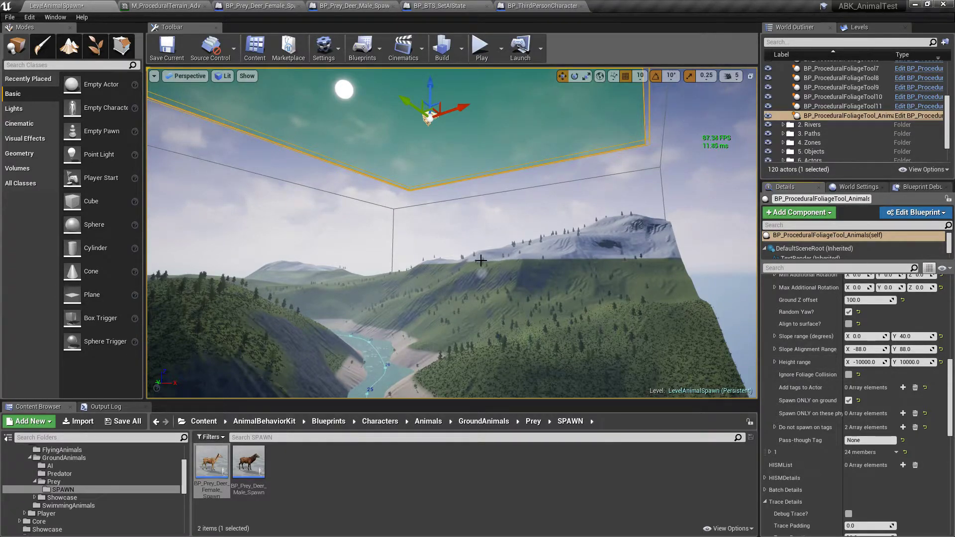
scroll(816, 377, up, 2)
scroll(816, 374, up, 8)
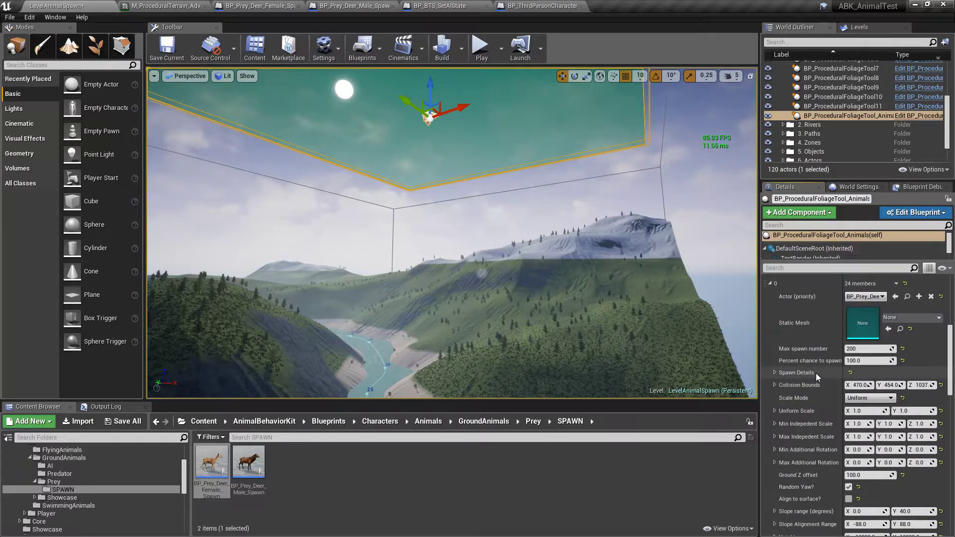
- Collapse element 0 of the Actors List, then expand element 1 and review its spawn settings down to Height range
click(770, 348)
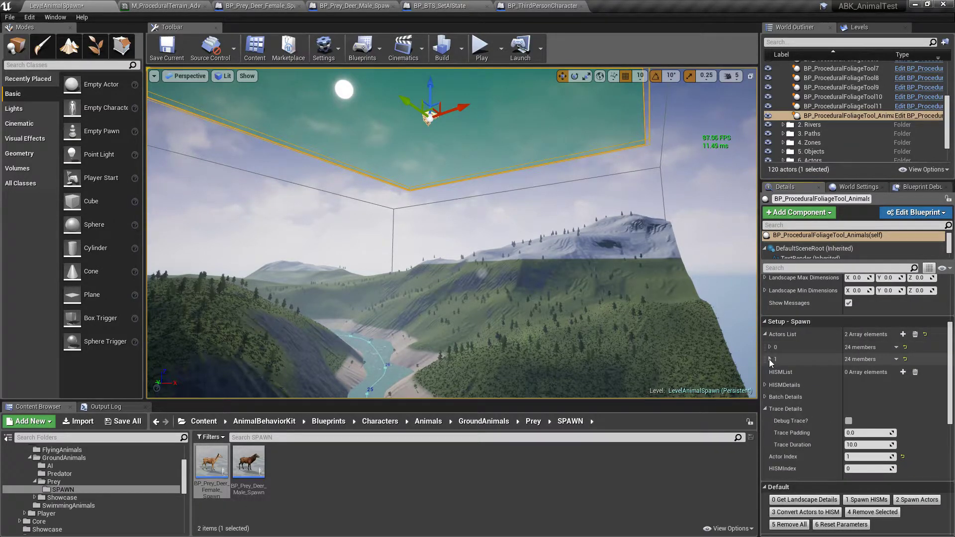
click(770, 359)
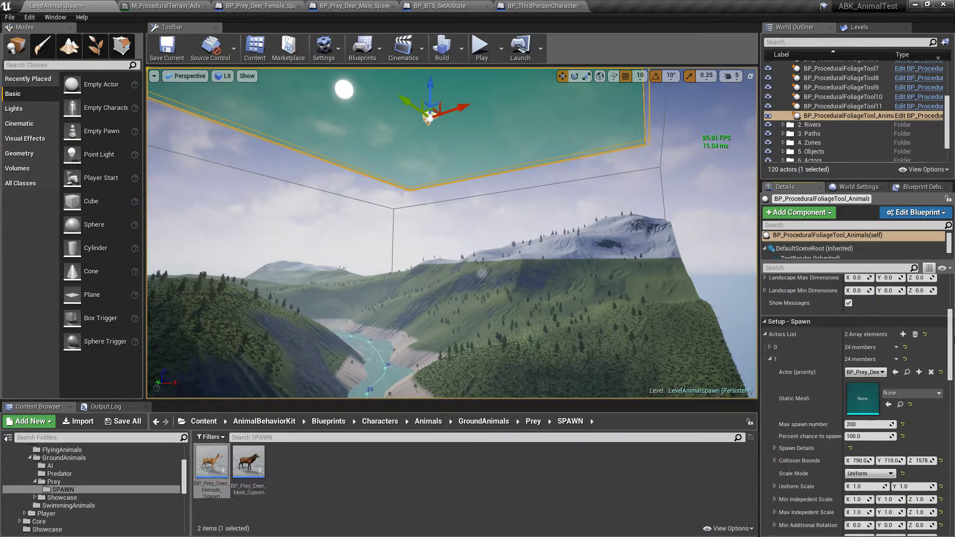
drag(953, 342, 953, 405)
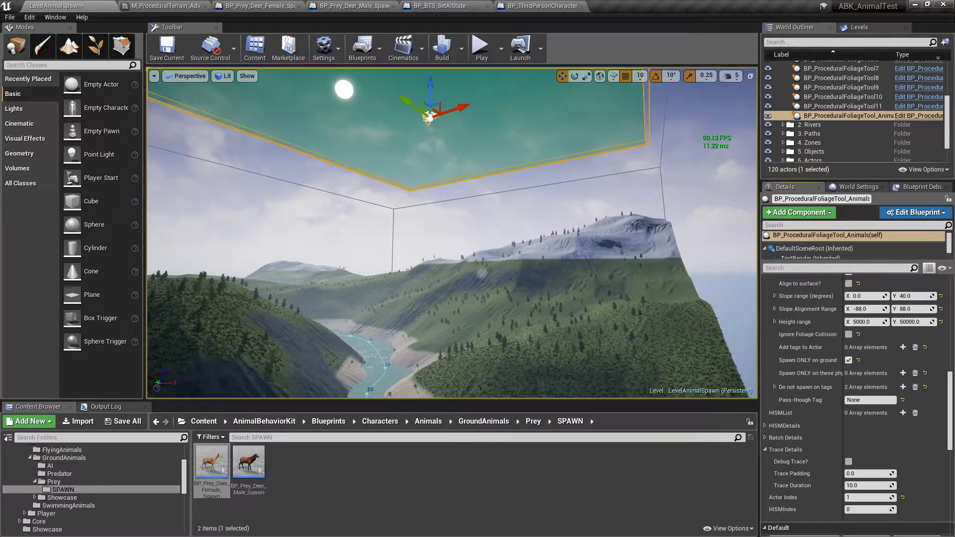
- Check the sand and snow start heights in the terrain material instance, return to LevelAnimalSpawn and save all changes
right_drag(550, 276, 549, 276)
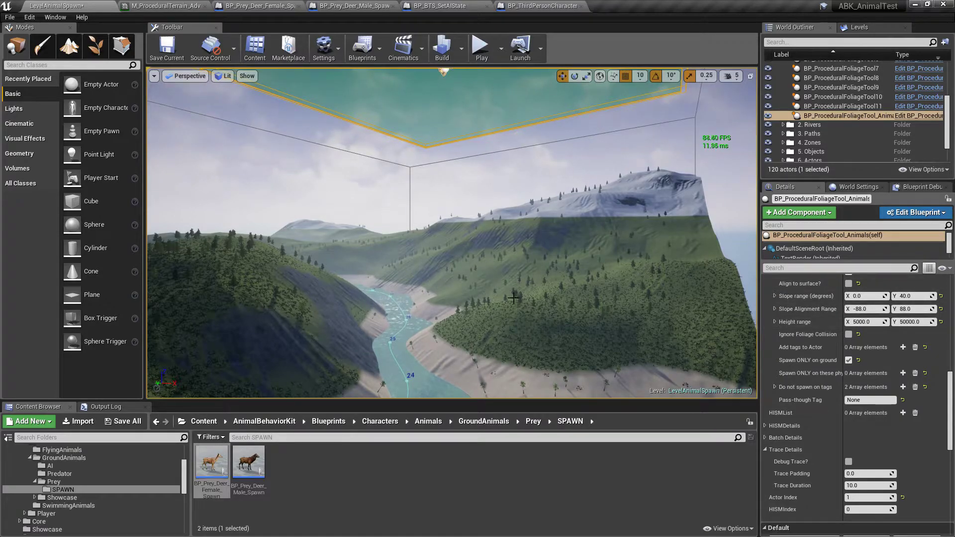
click(178, 8)
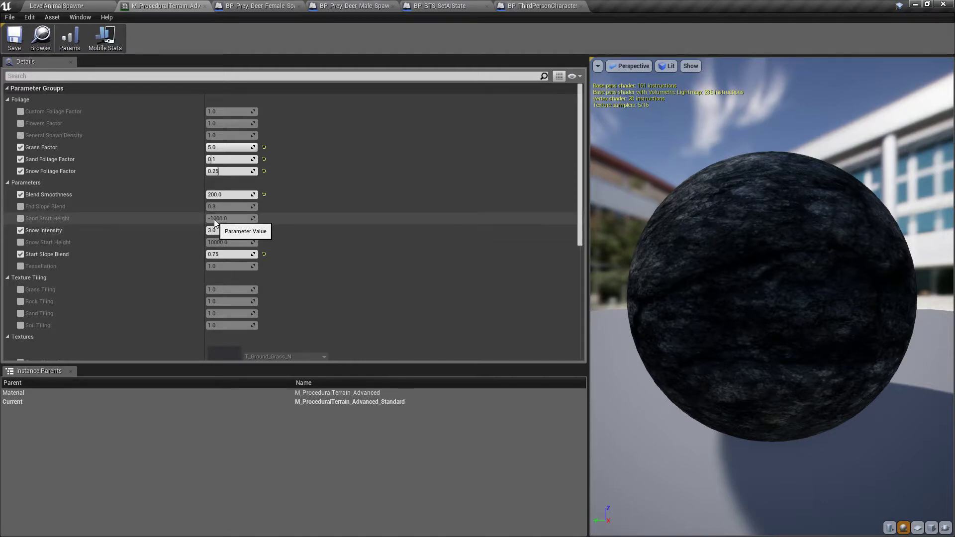
click(55, 5)
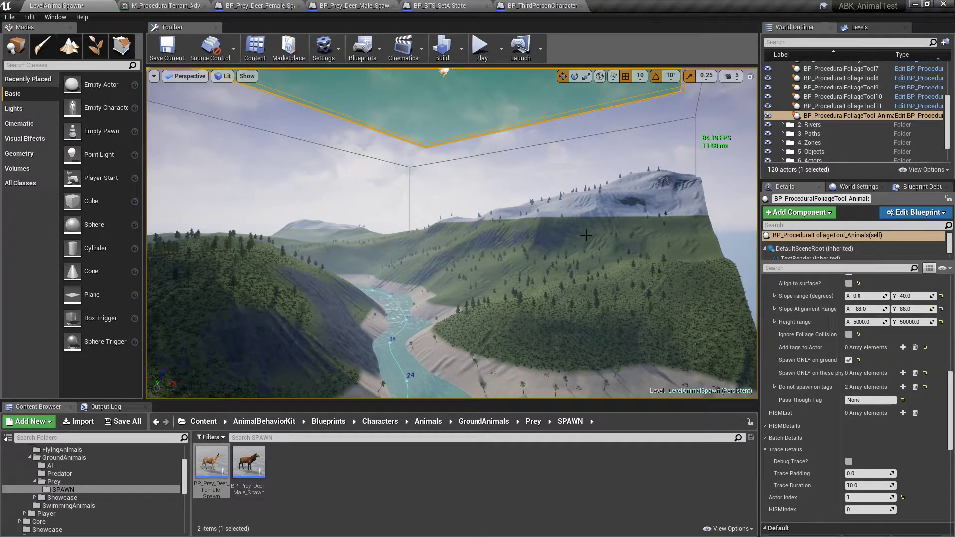
click(128, 424)
click(563, 366)
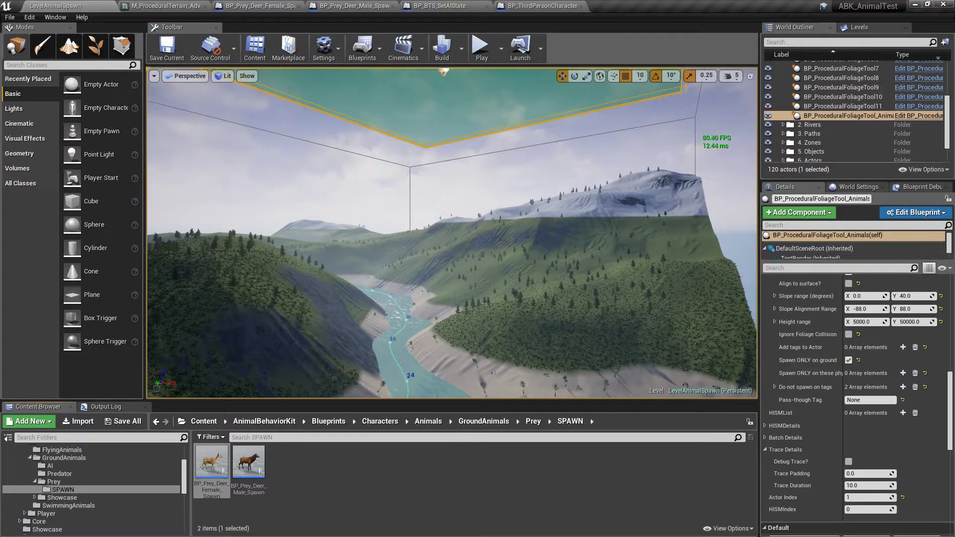
- Switch to the PowerPoint slide, review its scaling, surface alignment and obstacle guidelines for the Procedural Foliage Tool, and return to Unreal Editor
key(alt+Tab)
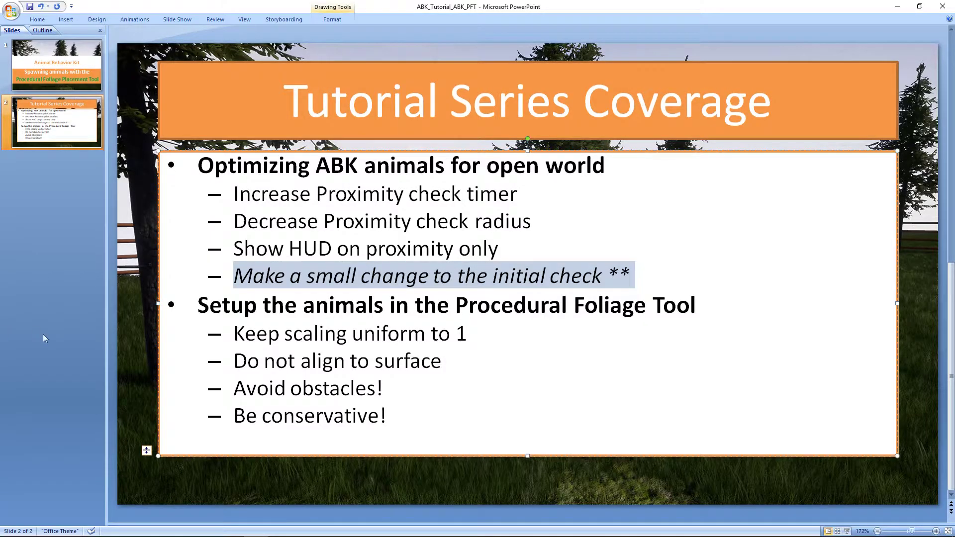
click(266, 336)
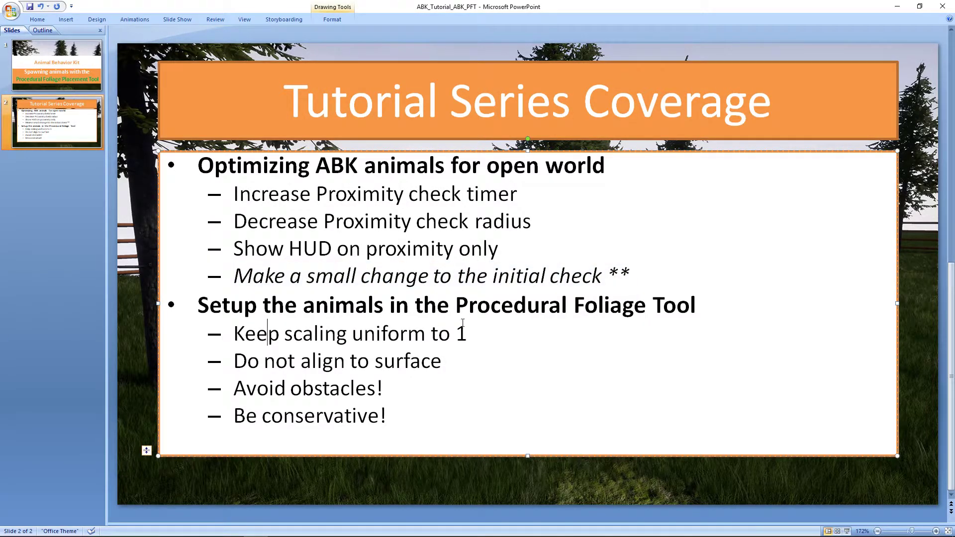
triple_click(245, 362)
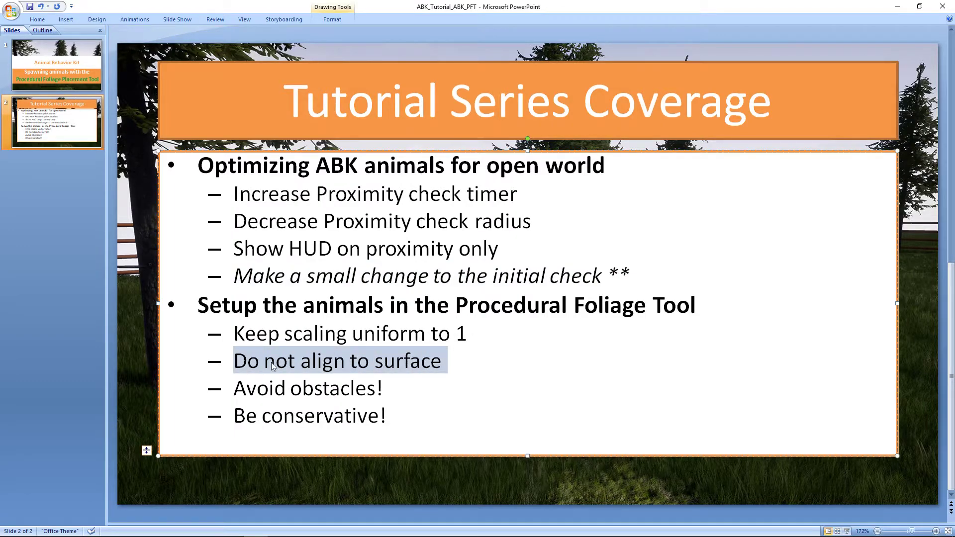
drag(229, 389, 387, 389)
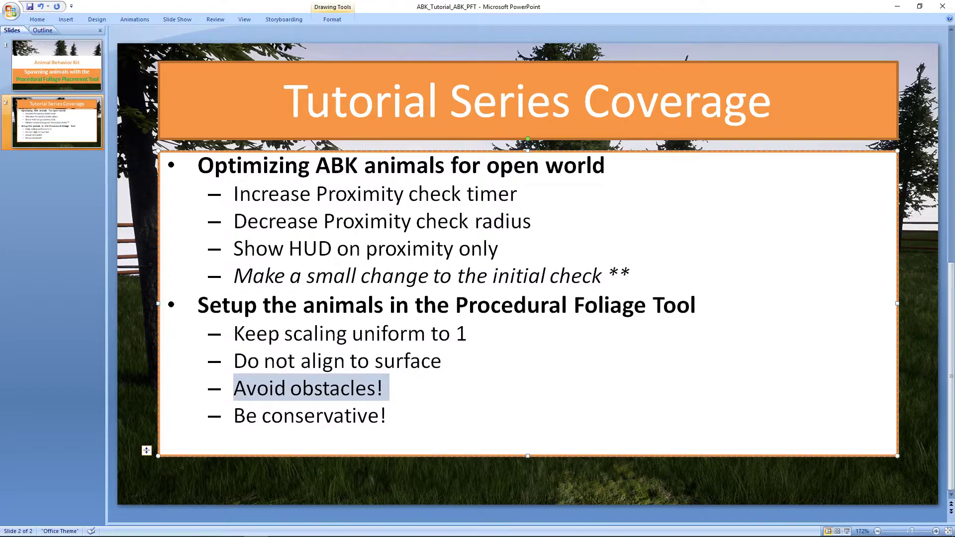
key(alt+Tab)
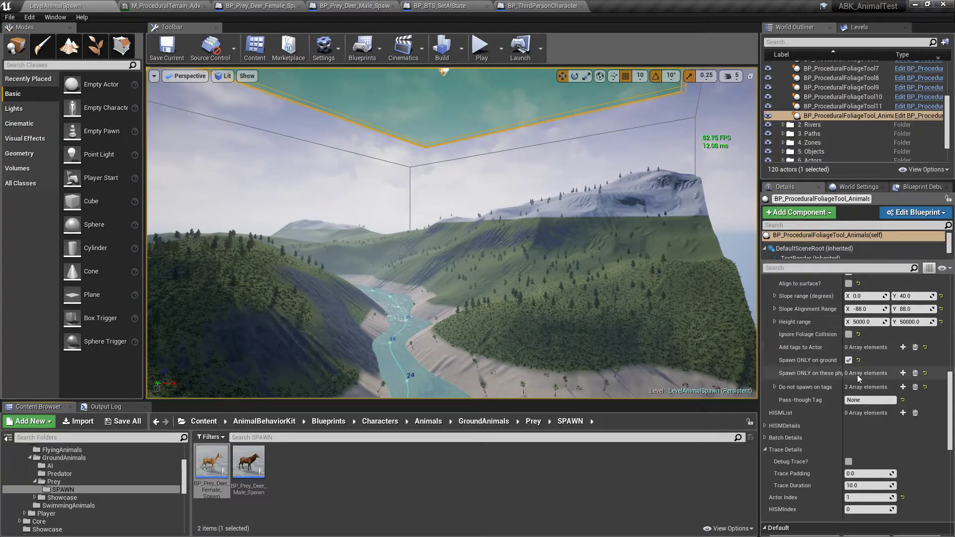
- Examine the tags listed under Do not spawn on tags for element 1, and collapse the list again
drag(843, 388, 865, 389)
click(775, 387)
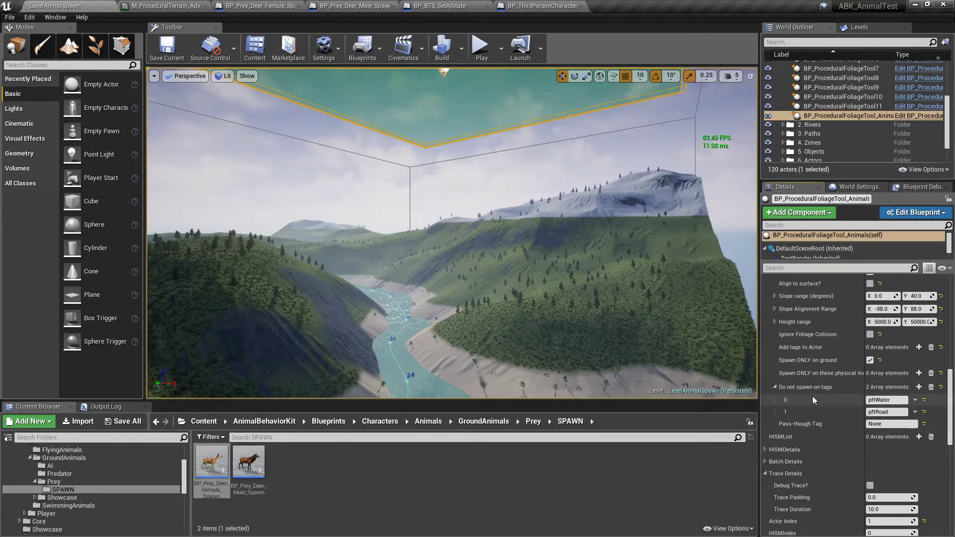
click(775, 387)
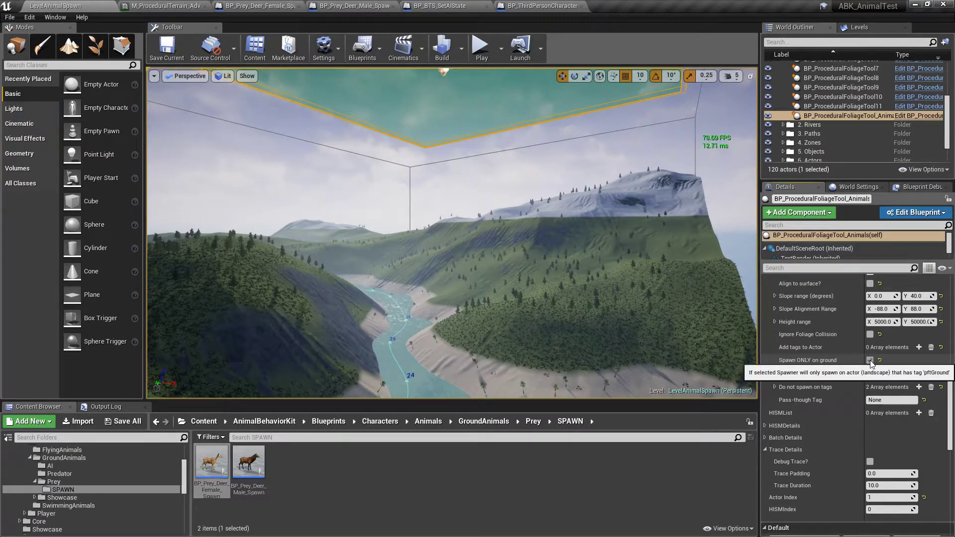
- Select the landscape and look up its actor tags by filtering for "tag", clear the filter and reselect BP_ProceduralFoliageTool_Animals
click(716, 309)
click(825, 211)
text(tag)
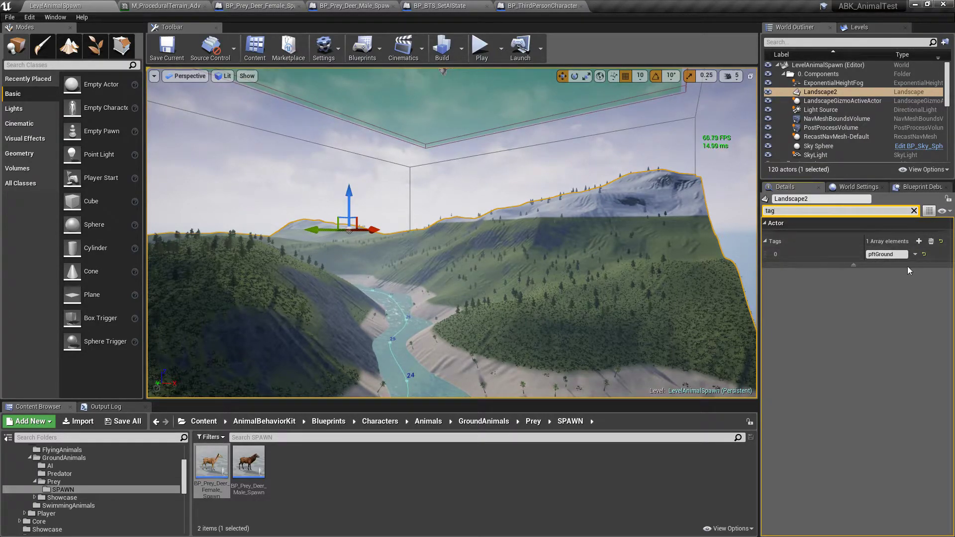
click(914, 211)
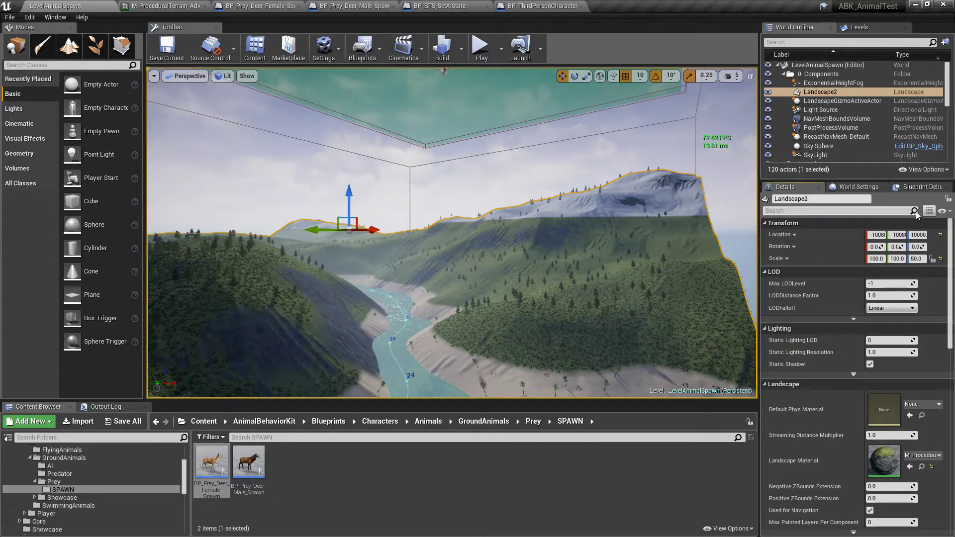
click(442, 100)
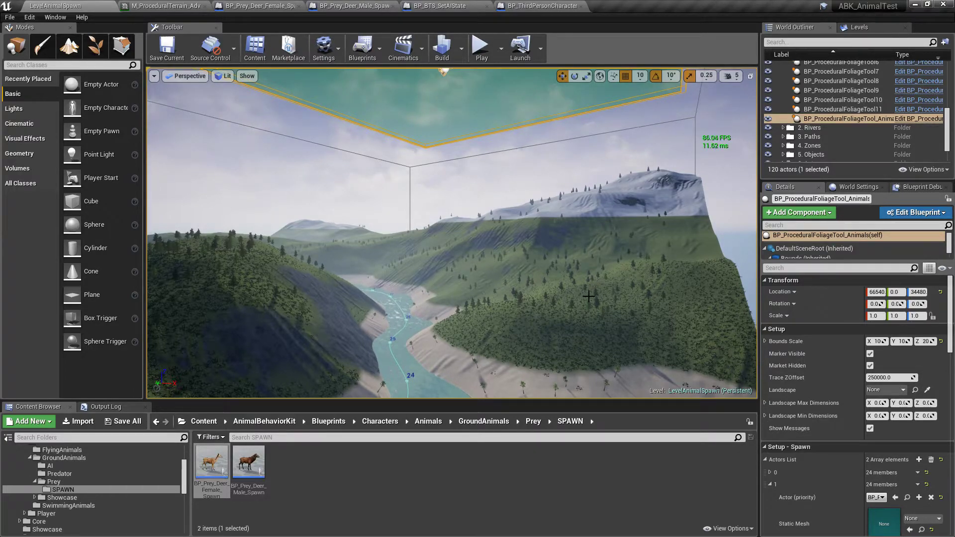
- Set Actor Index to 0 in BP_ProceduralFoliageTool_Animals and spawn the female deer actors
click(766, 330)
click(765, 353)
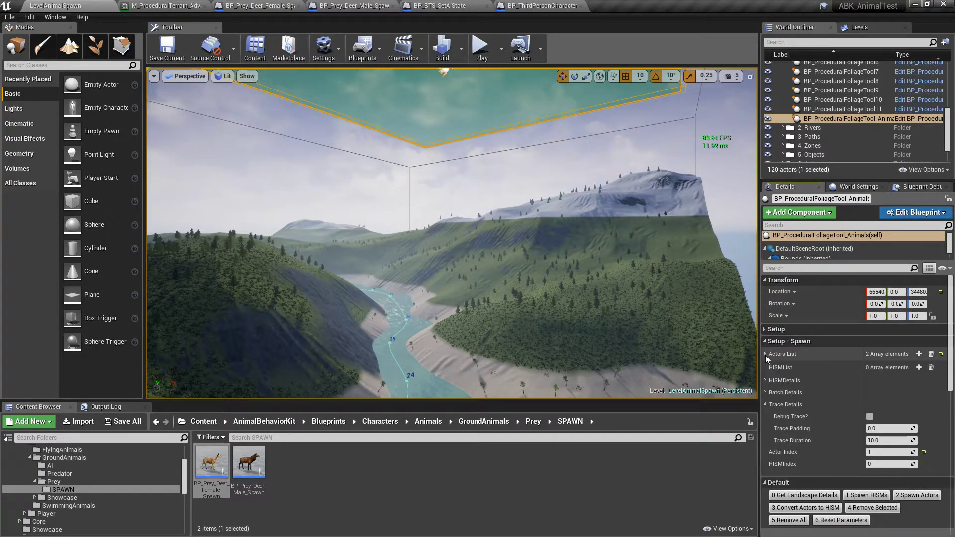
click(767, 405)
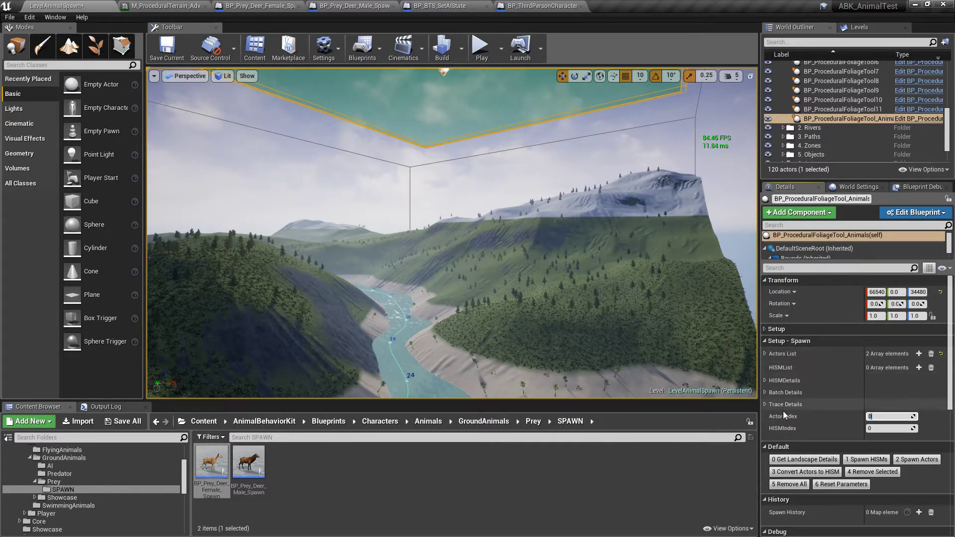
click(766, 353)
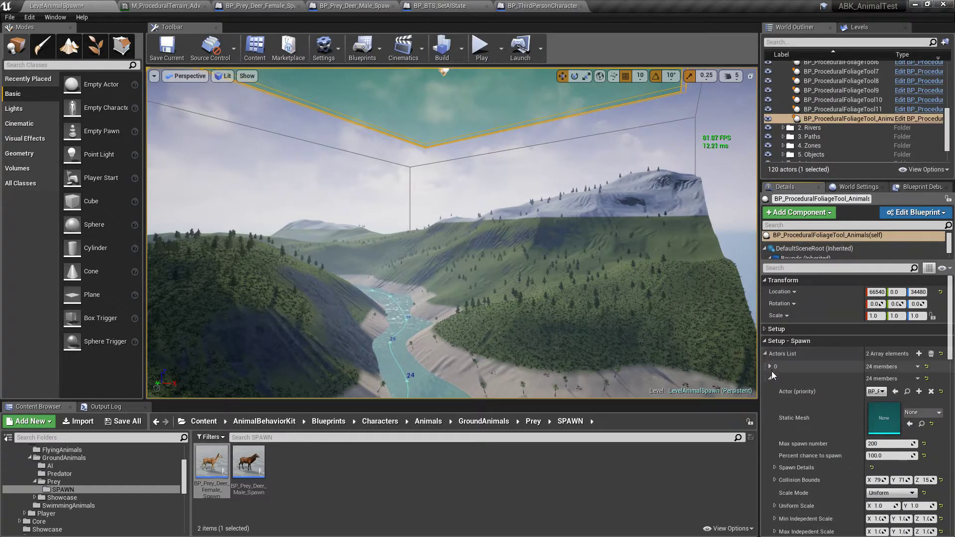
click(771, 379)
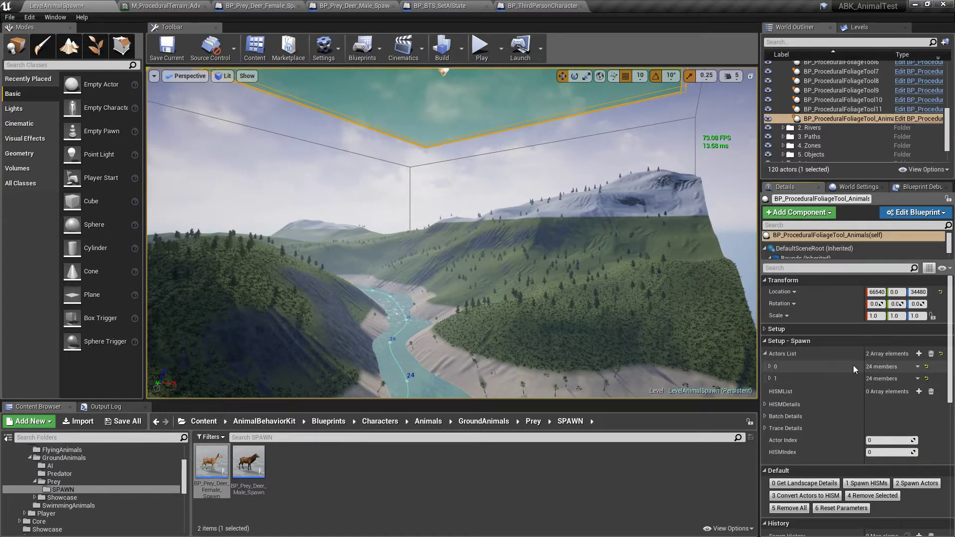
click(919, 484)
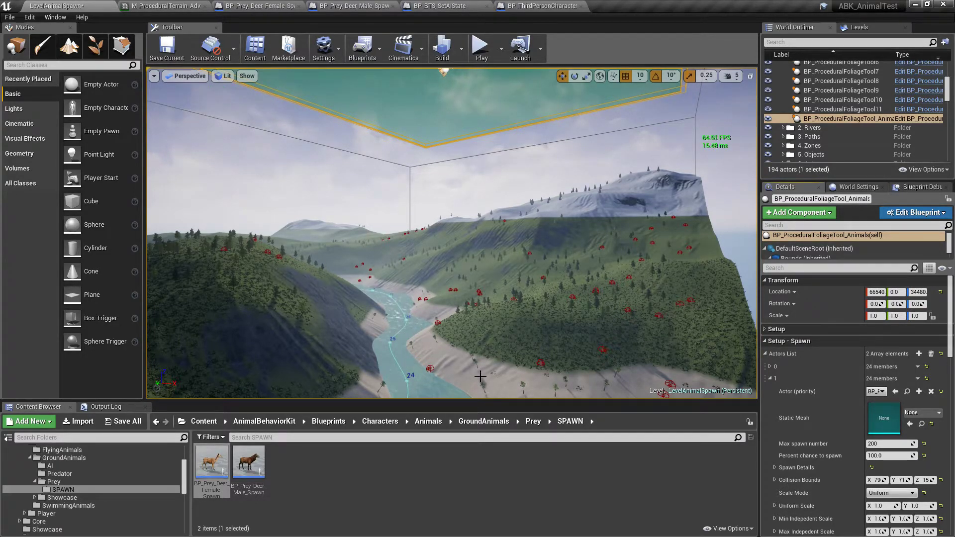
- Inspect the spawned female deer up close on the grassy slope and survey their distribution across the hillside
key(w)
right_drag(630, 278, 709, 271)
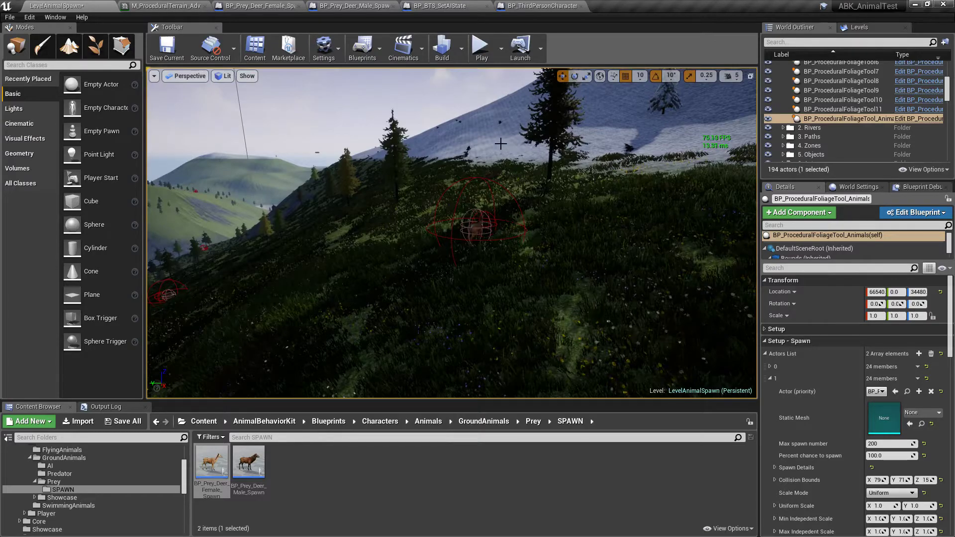
right_drag(709, 271, 716, 251)
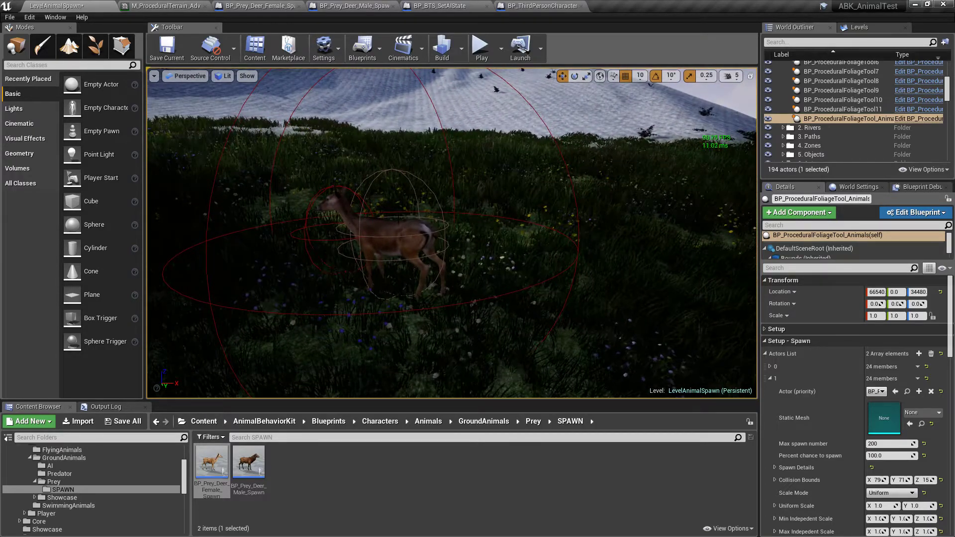
right_drag(716, 251, 716, 246)
right_drag(616, 210, 615, 209)
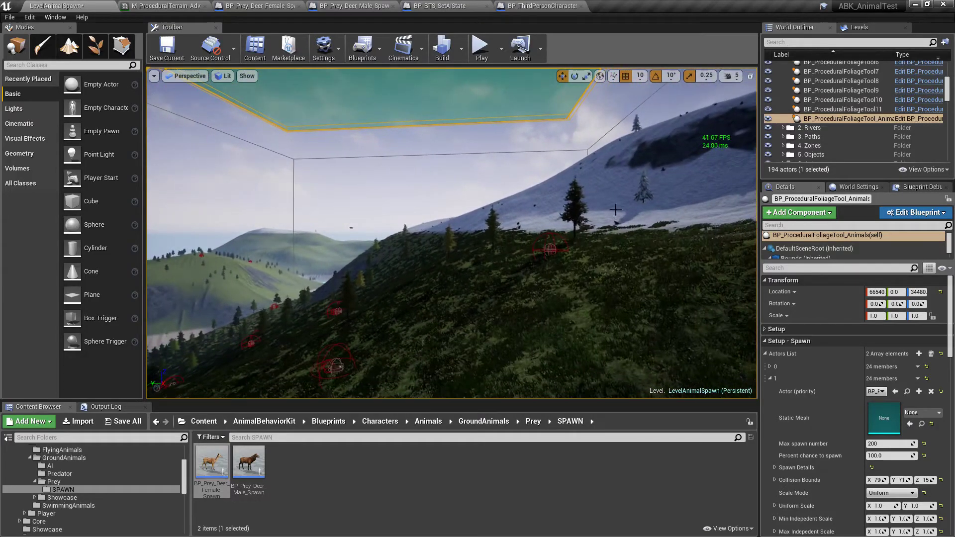
- Set Actor Index to 1 and spawn the male deer actors
click(770, 379)
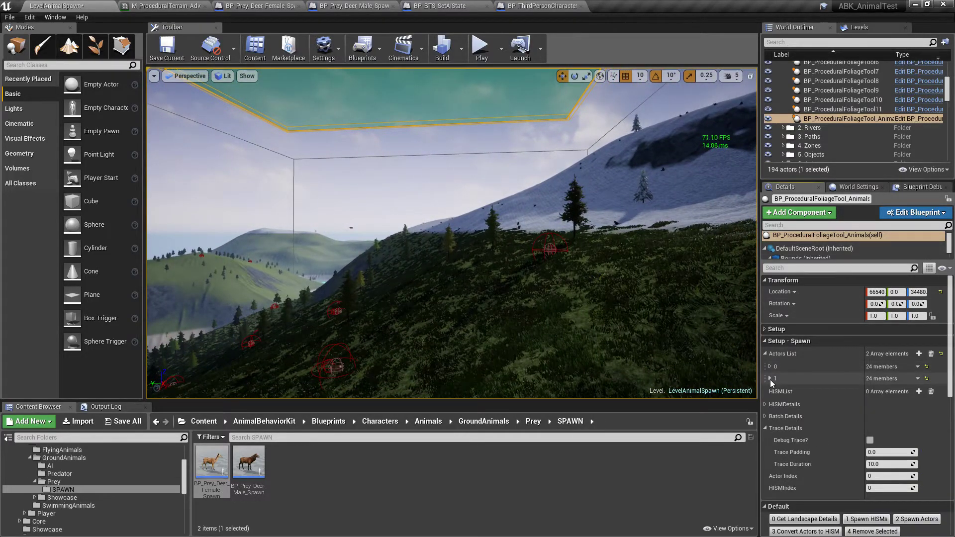
click(766, 428)
click(871, 442)
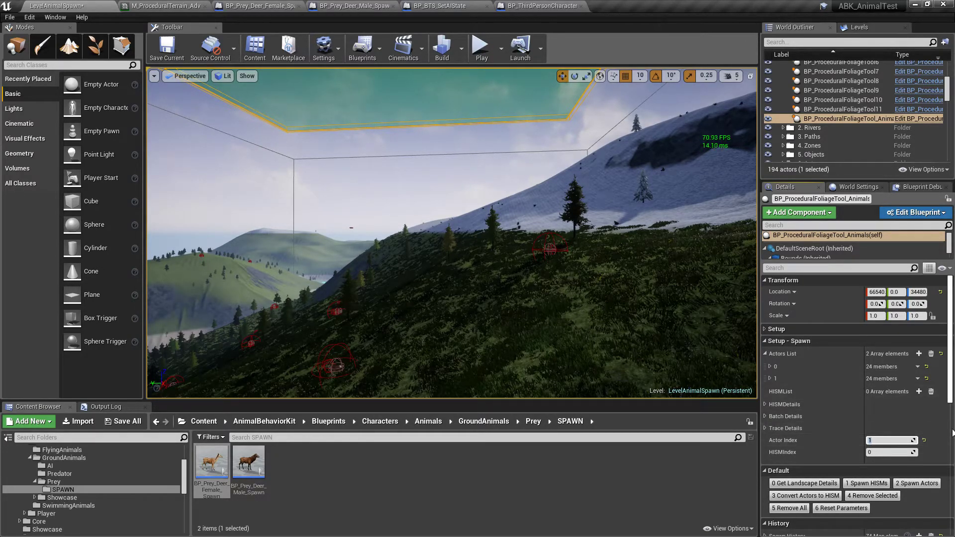
click(920, 483)
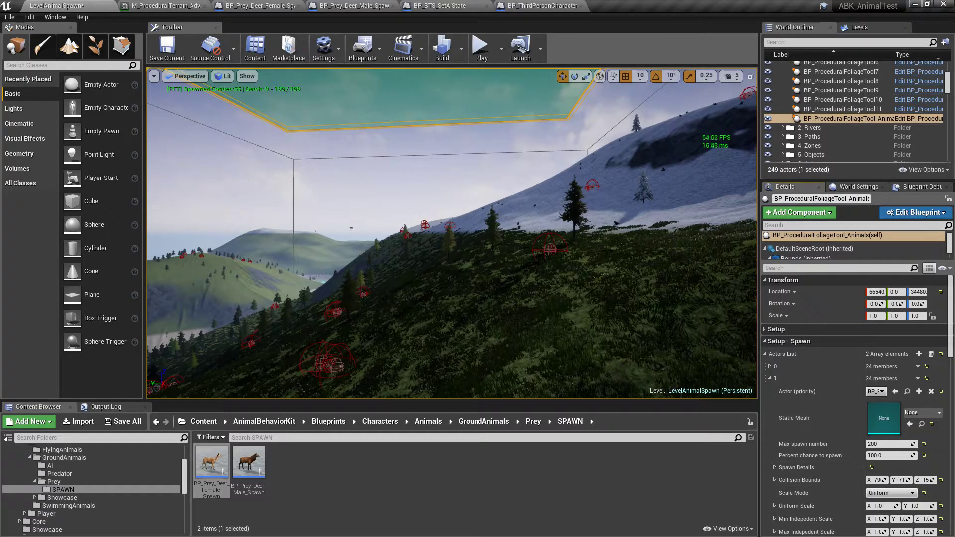
- Save all changes to the level with the spawned deer and collapse element 1 of the Actors List
right_drag(452, 233, 424, 221)
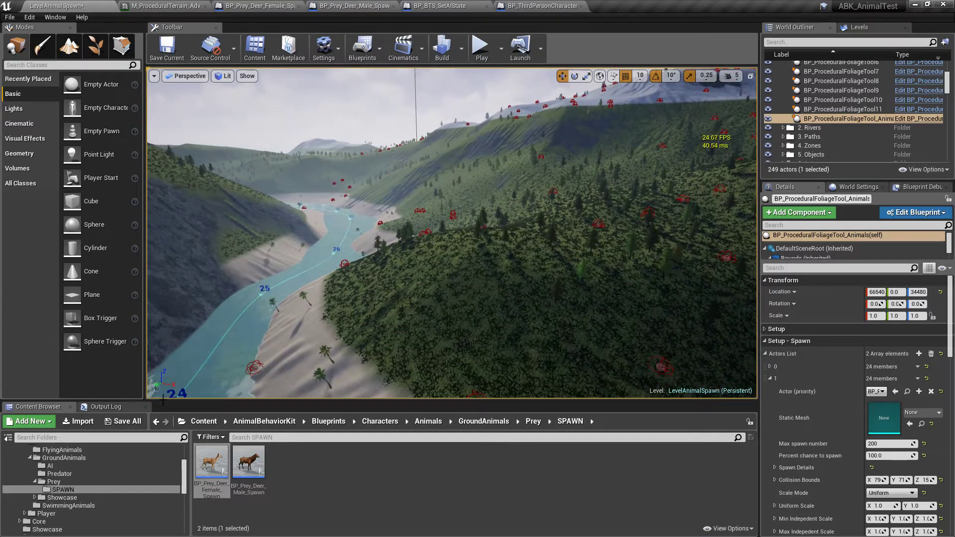
click(122, 422)
click(553, 364)
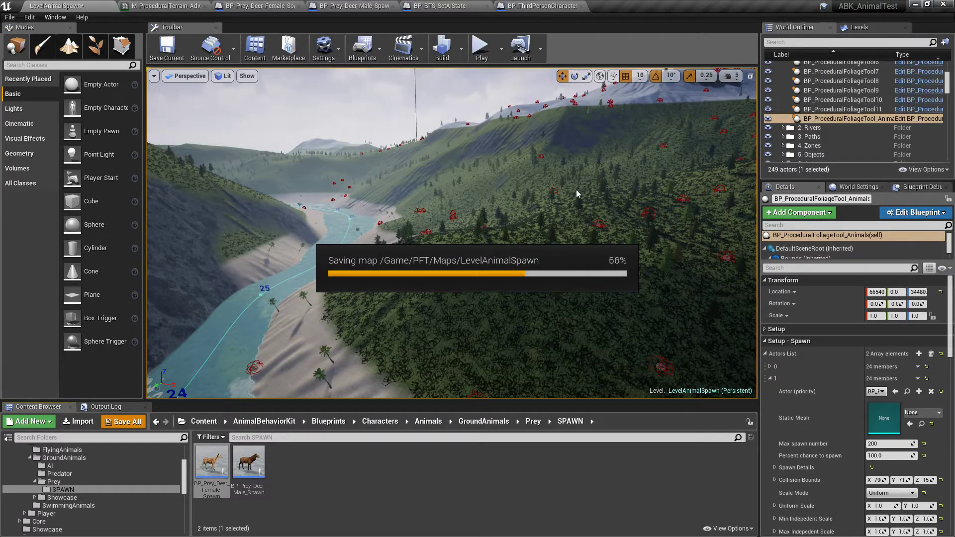
click(772, 379)
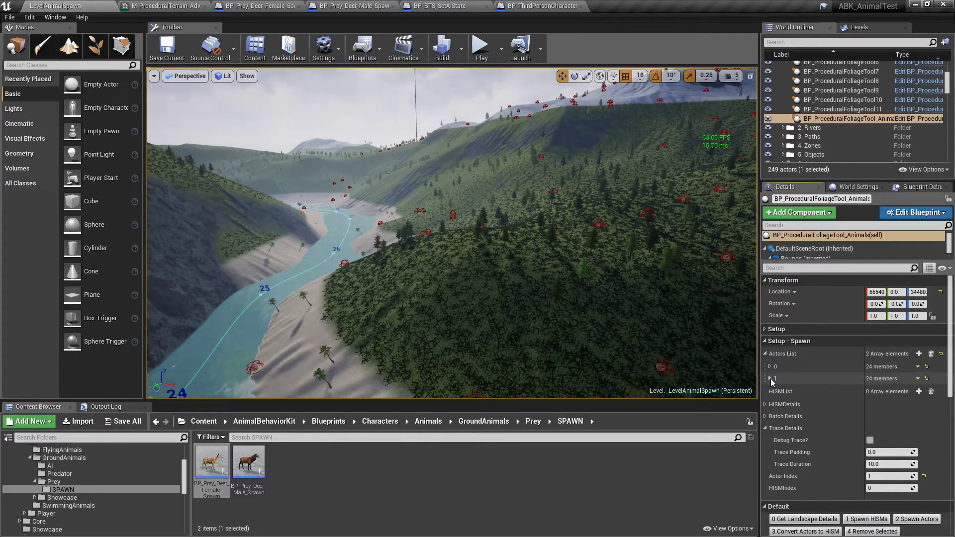
- Play the level in full screen from the sandy shore and move the character around to look for deer
drag(466, 158, 432, 116)
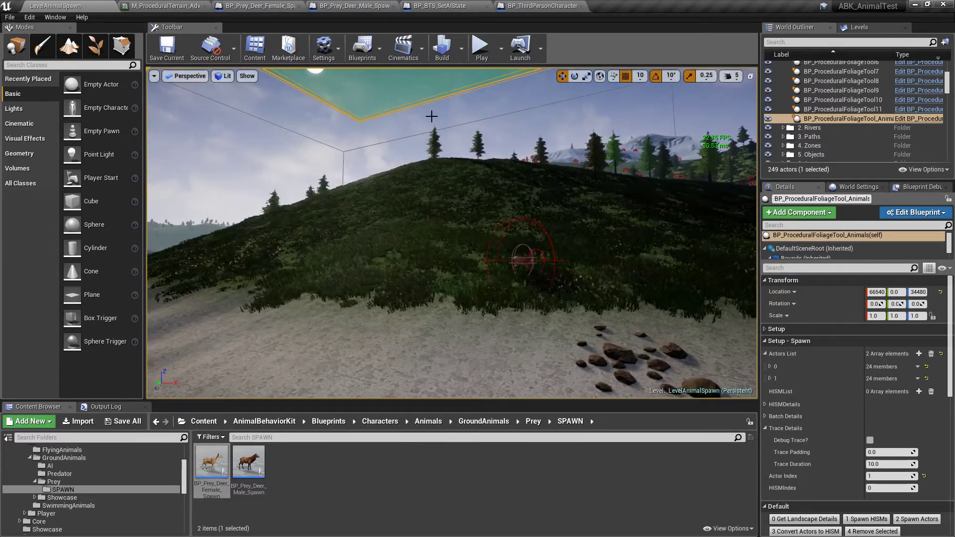
click(481, 45)
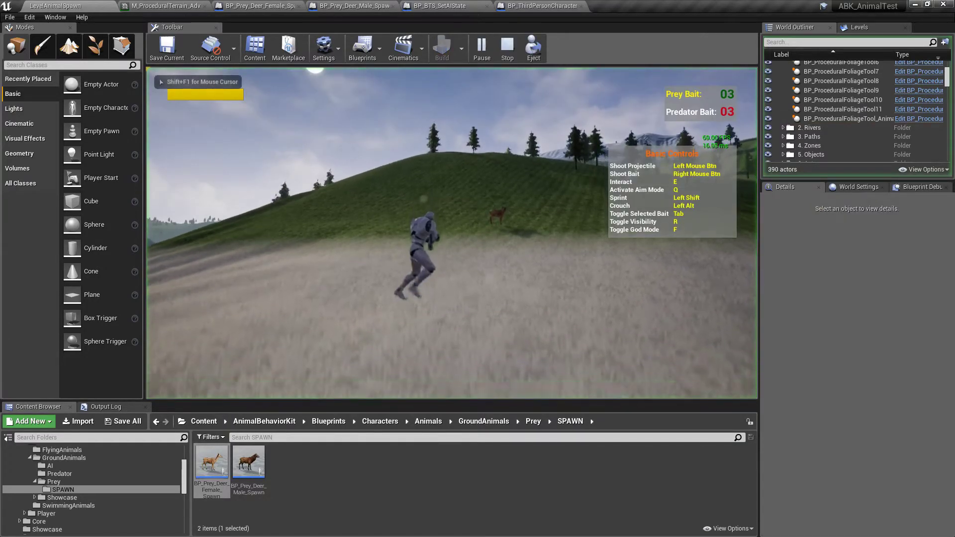
key(F11)
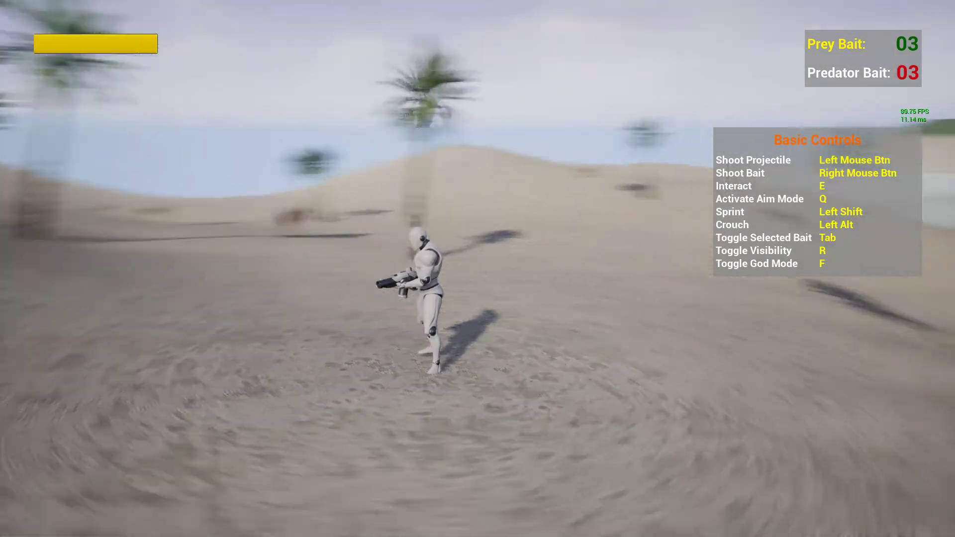
key(w)
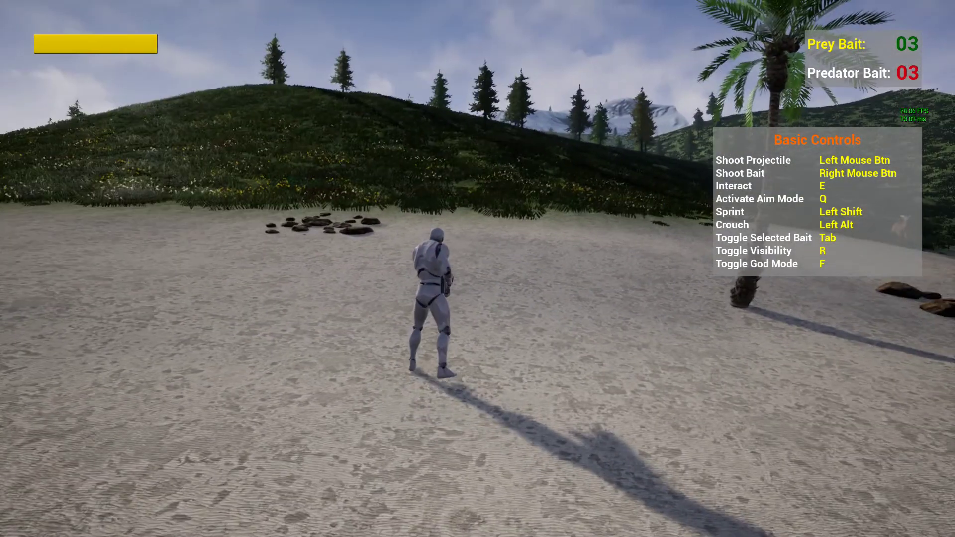
- Leave full screen, eject from the player to inspect the male deer on the snow, and possess the character again
key(F11)
key(shift+F1)
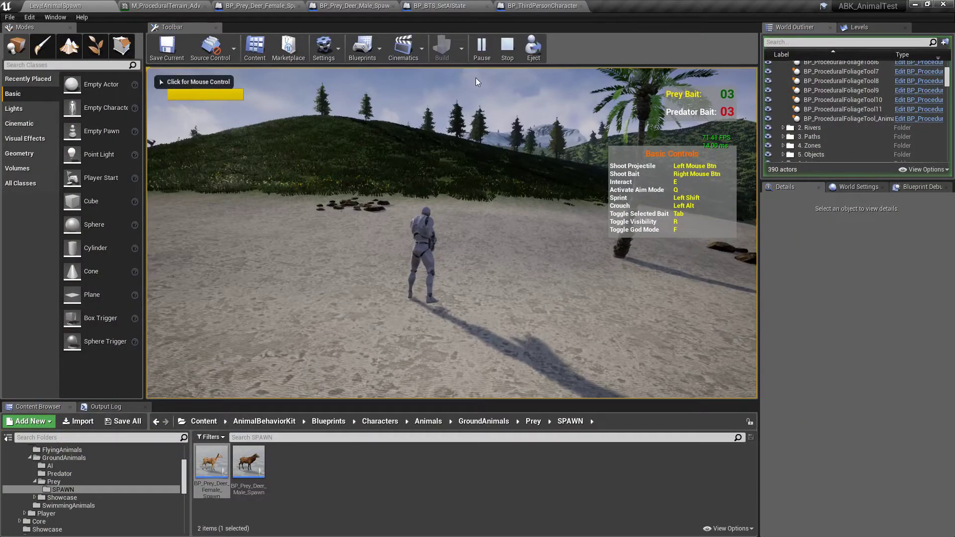
click(533, 47)
right_drag(452, 233, 450, 233)
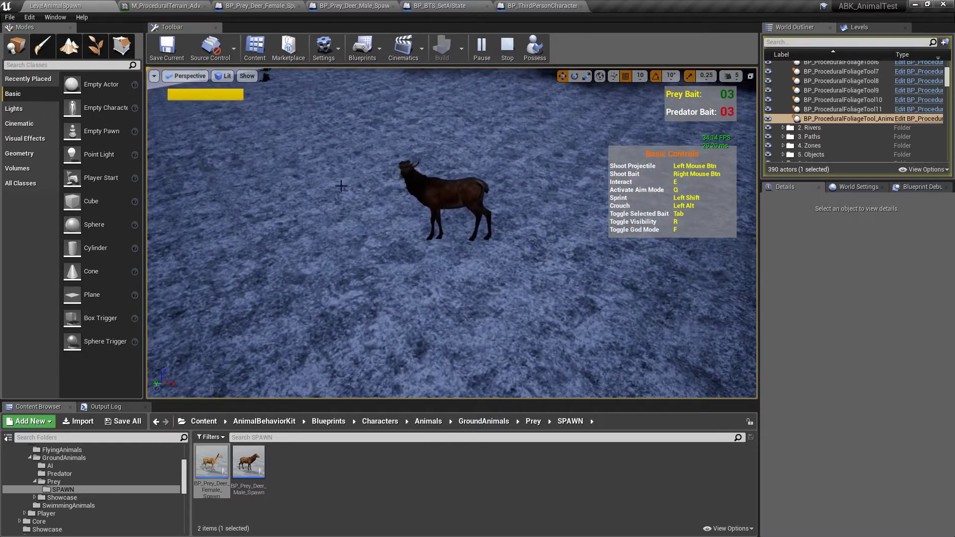
right_drag(452, 233, 542, 219)
key(q)
click(535, 48)
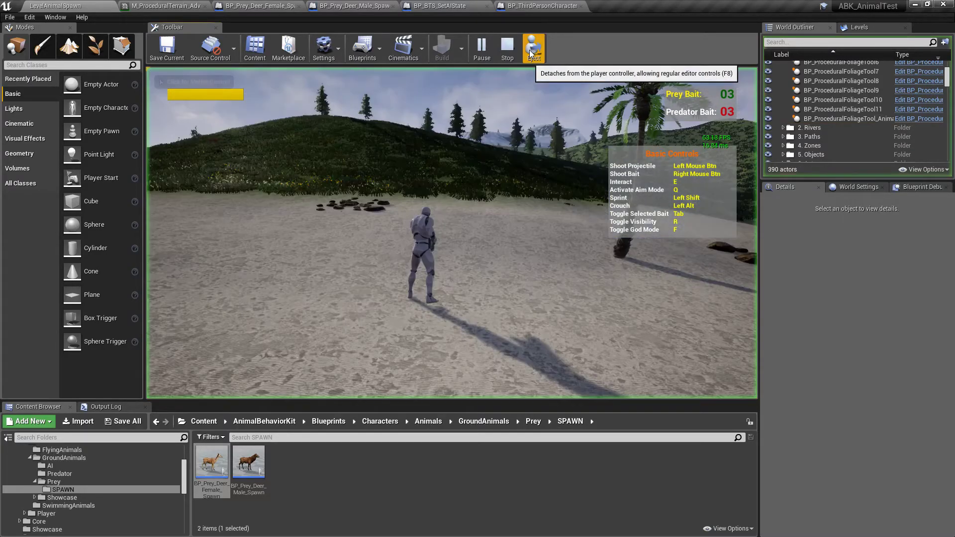
- Run the character in full screen from the sand through the grassland to the snow to observe the deer, and stop the play session
key(F11)
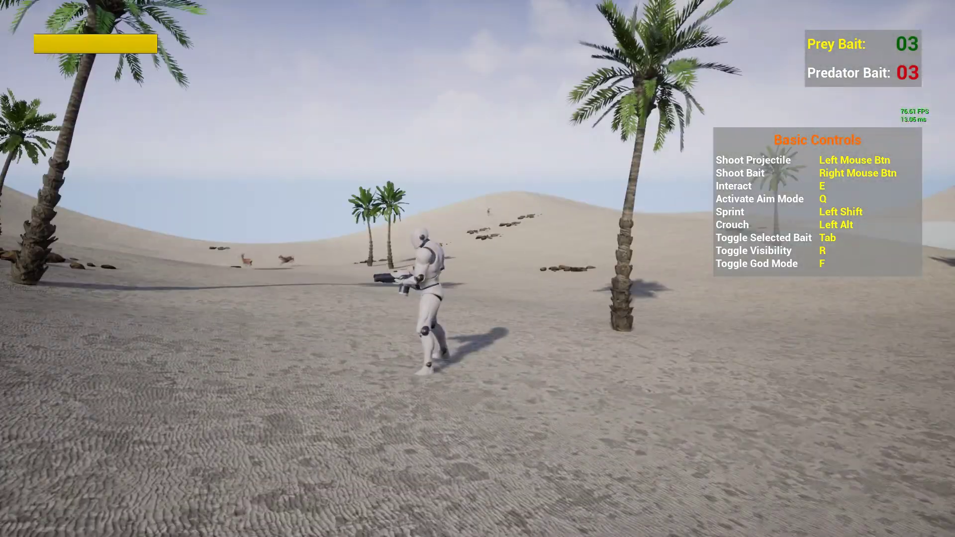
key(w)
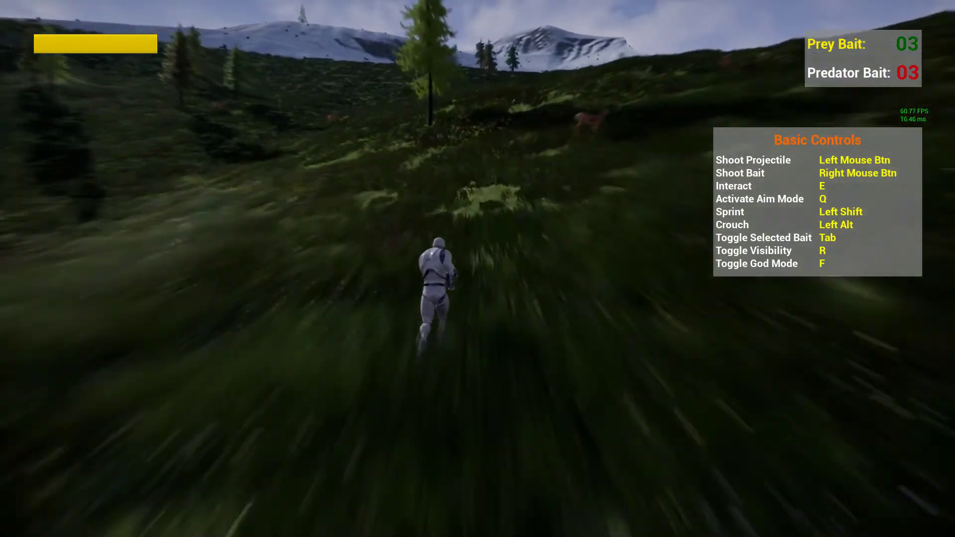
key(q)
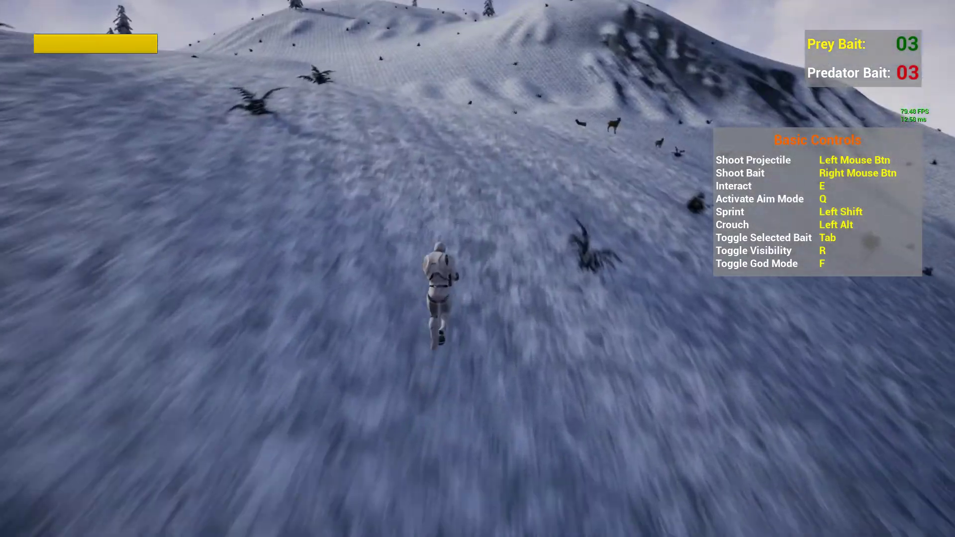
key(q)
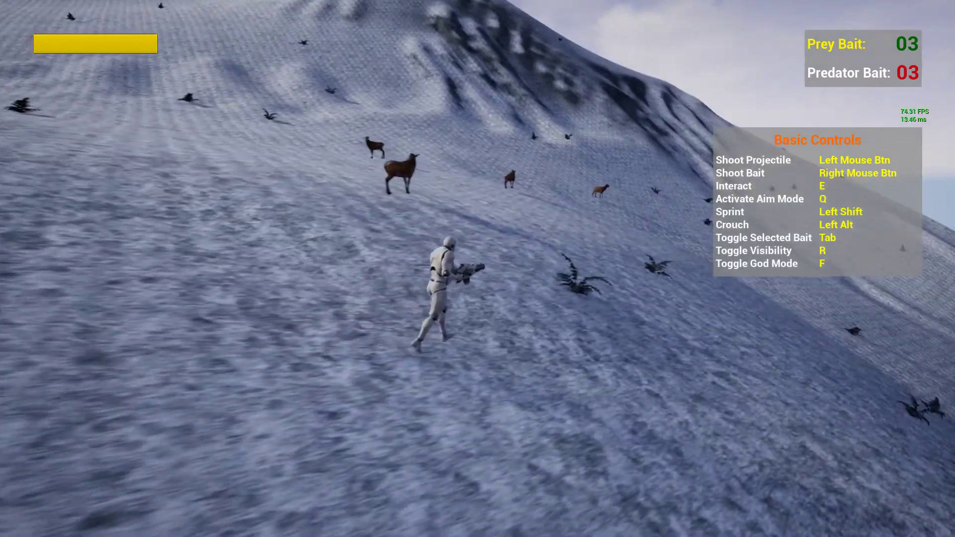
key(q)
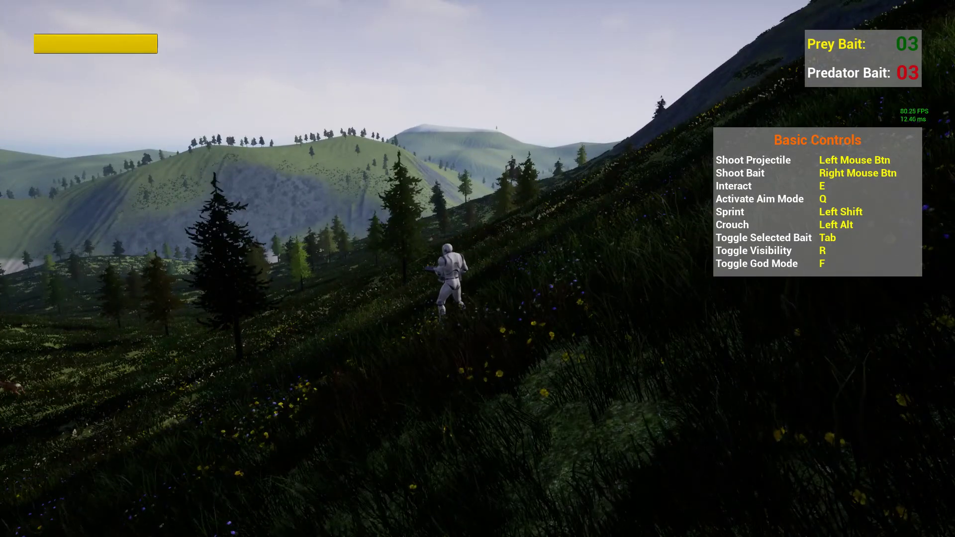
key(F11)
key(Escape)
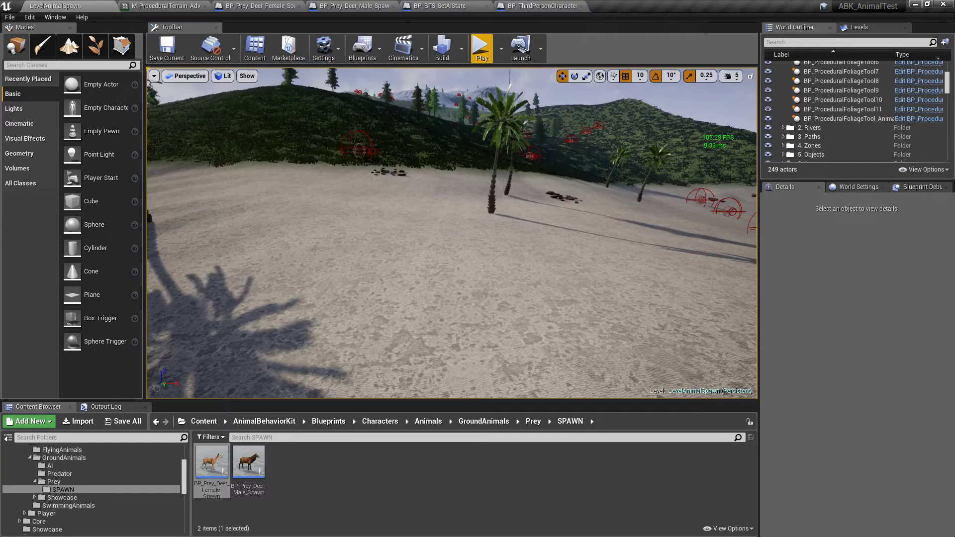
- Review the female deer spawn blueprint's class defaults with a wider property name column, down to the Simulation Details and Animal Details
click(258, 8)
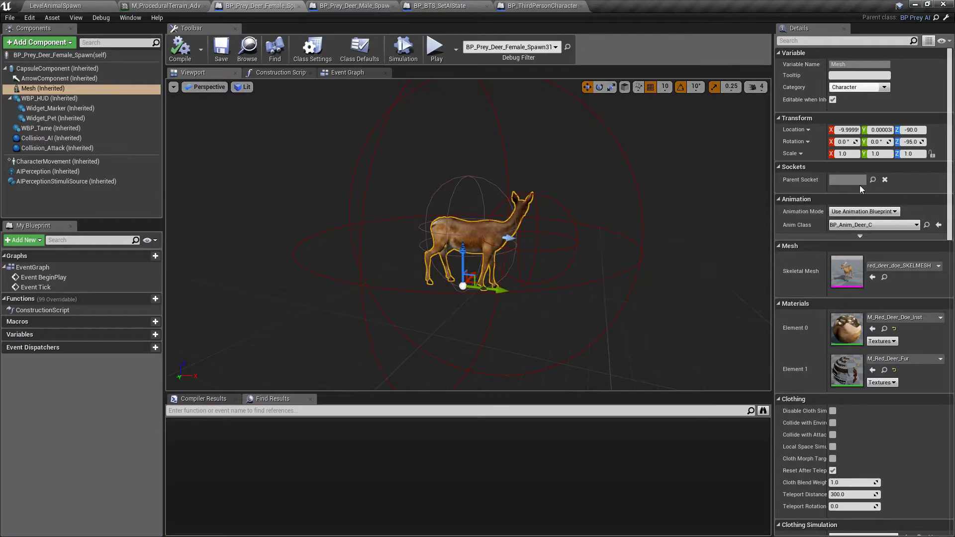
click(56, 56)
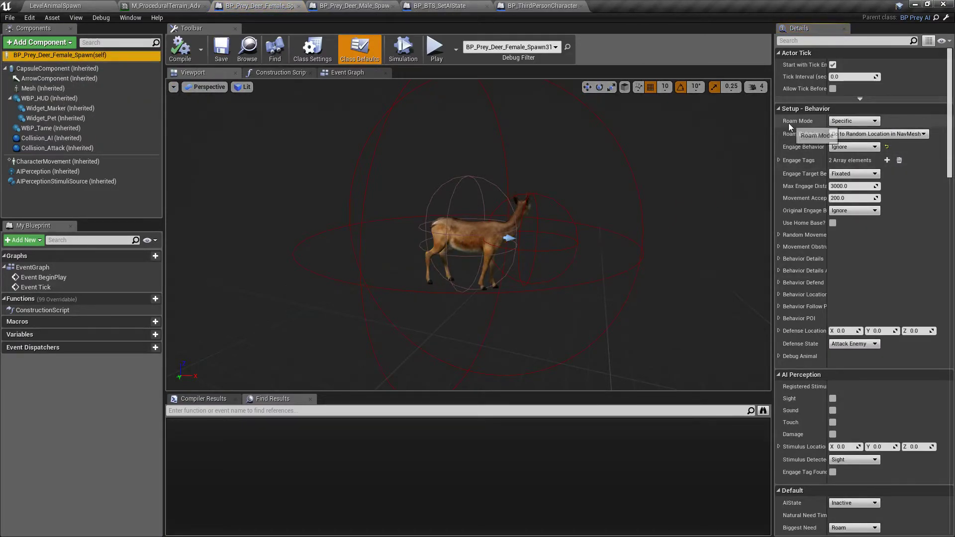
drag(828, 260, 868, 246)
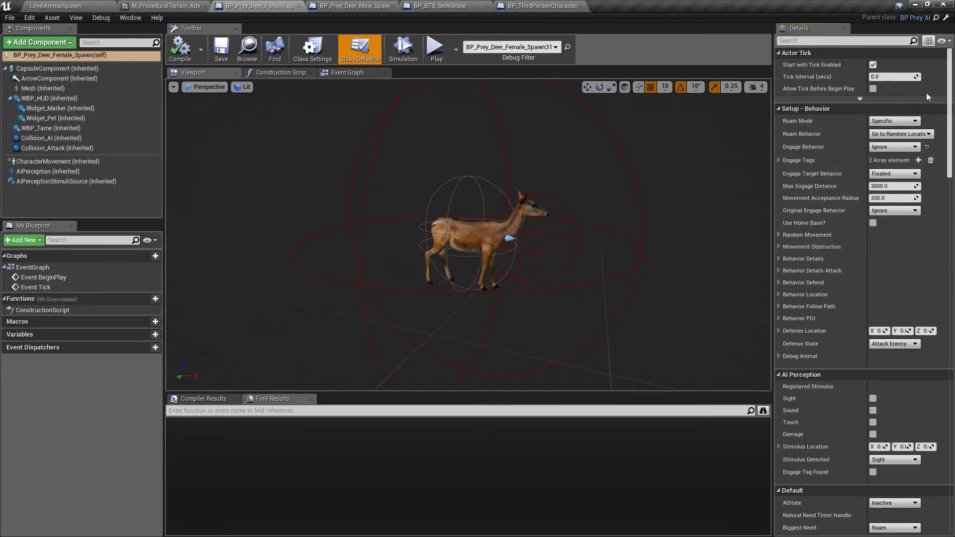
scroll(811, 183, down, 10)
scroll(863, 279, down, 5)
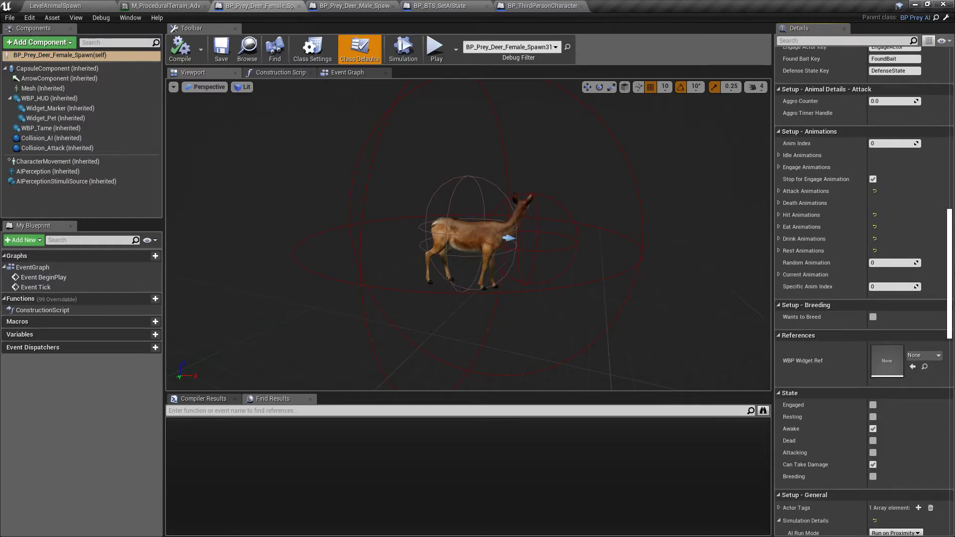
scroll(923, 197, down, 18)
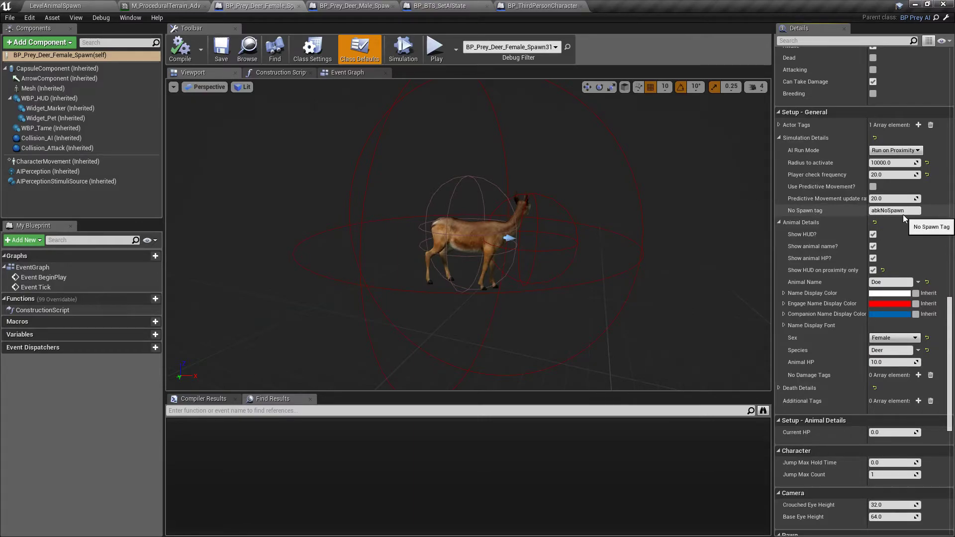
- Examine the Actor Has Tag check in the Fn Check Player Distance function of BP_BTS_SetAIState
click(438, 7)
click(258, 74)
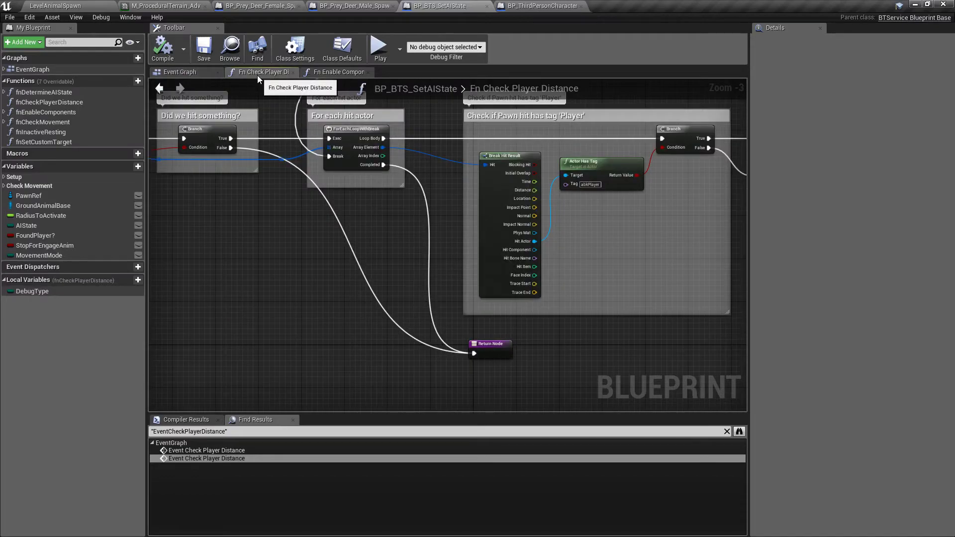
scroll(391, 218, up, 4)
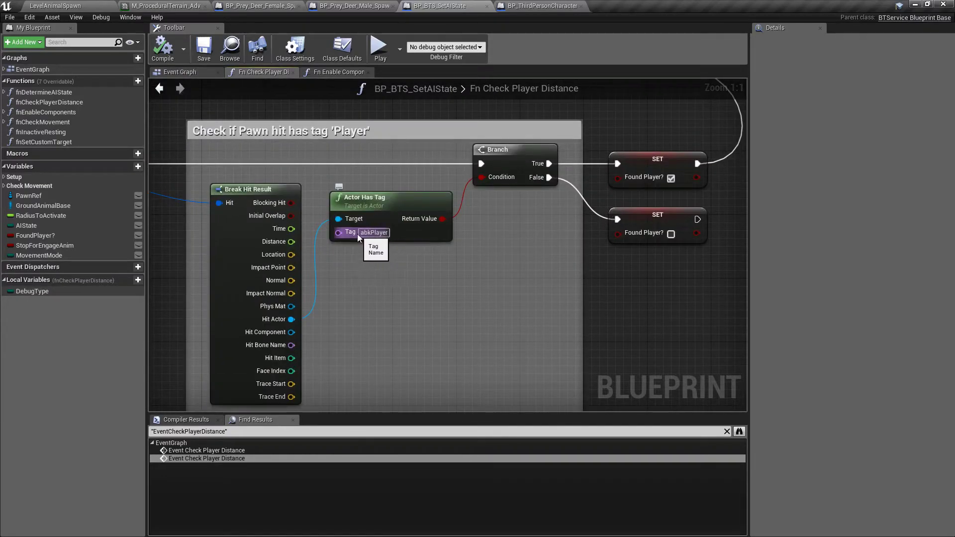
- Inspect the actor tags in the class defaults of BP_ThirdPersonCharacter
click(56, 6)
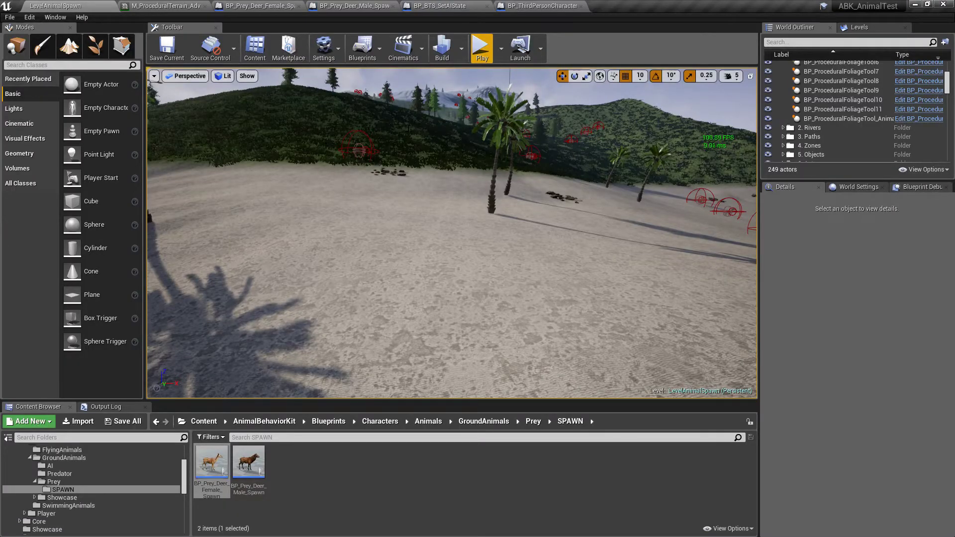
click(528, 8)
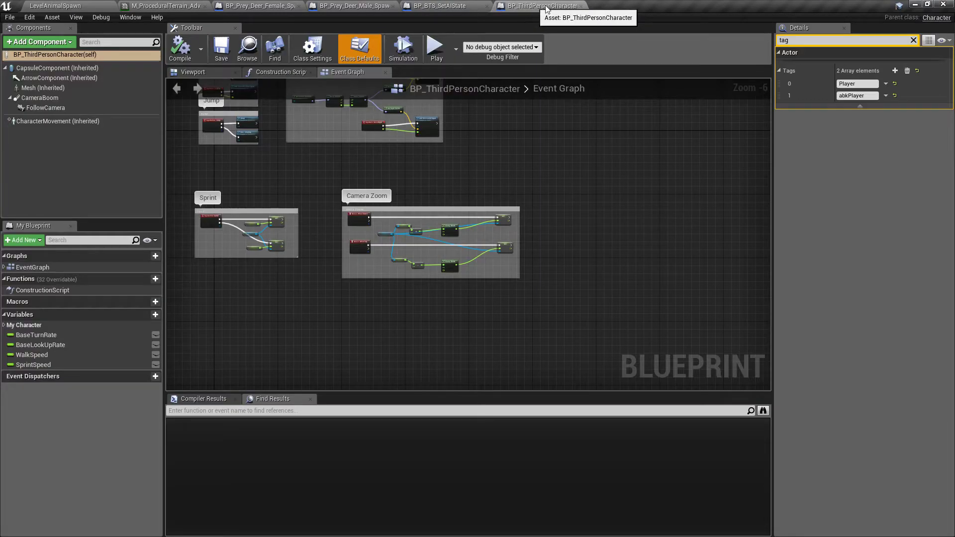
click(32, 56)
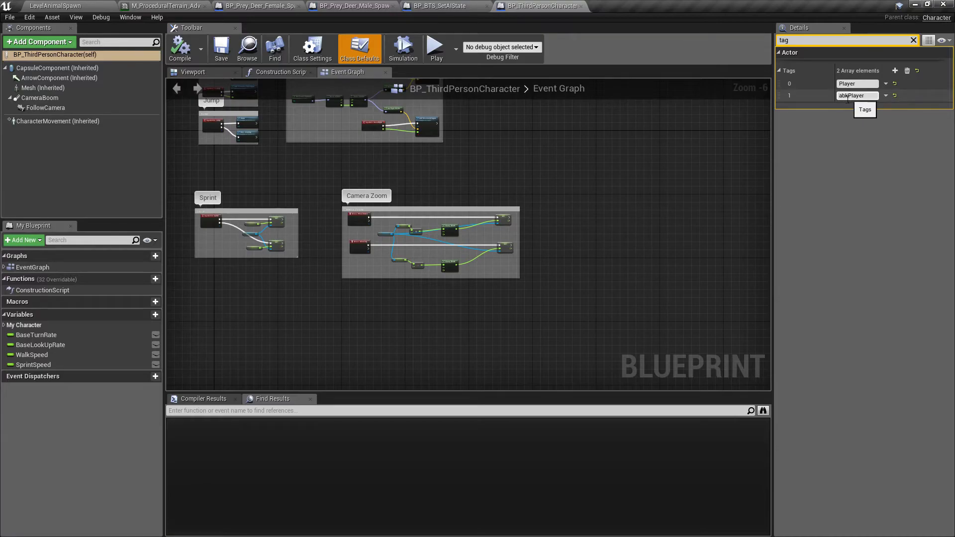
- Return to the level and view the spawned deer across the terrain from high above
click(94, 6)
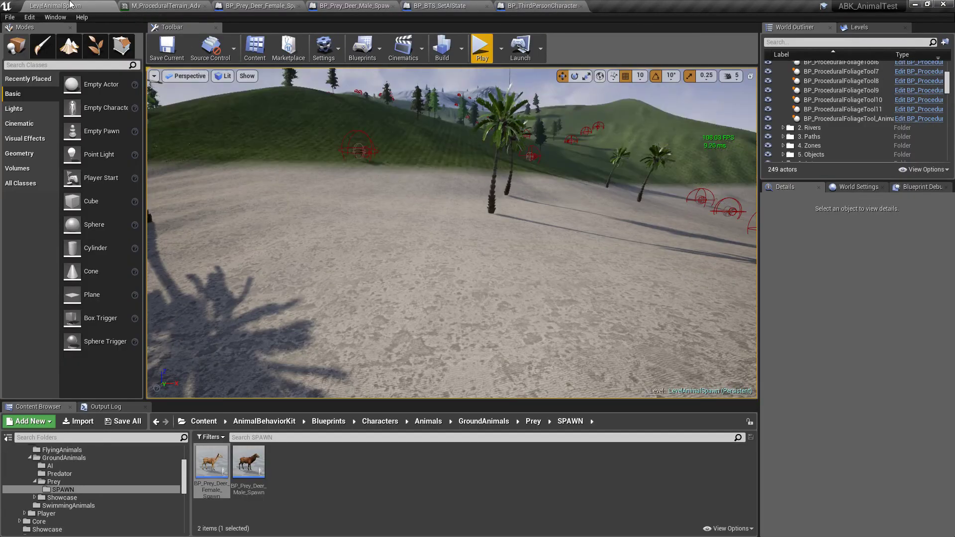
right_drag(452, 233, 452, 173)
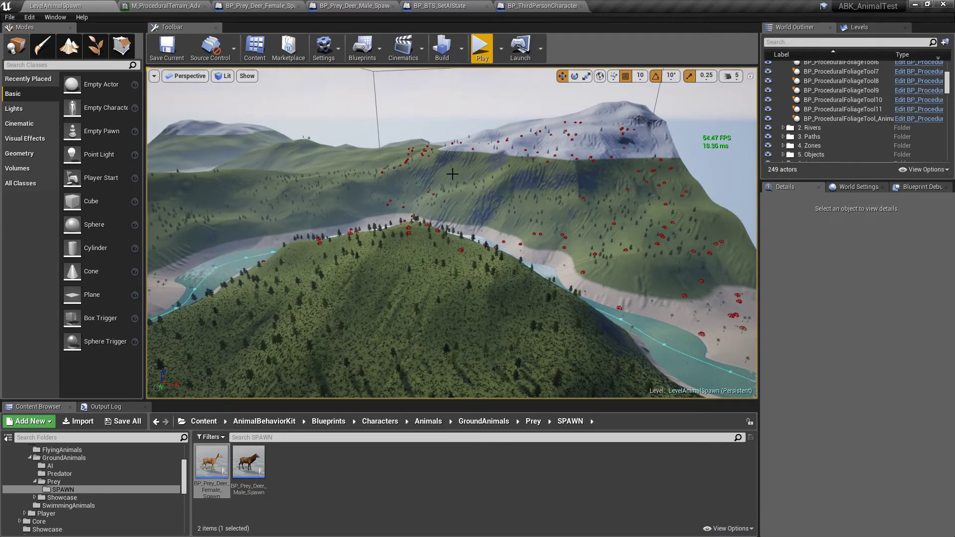